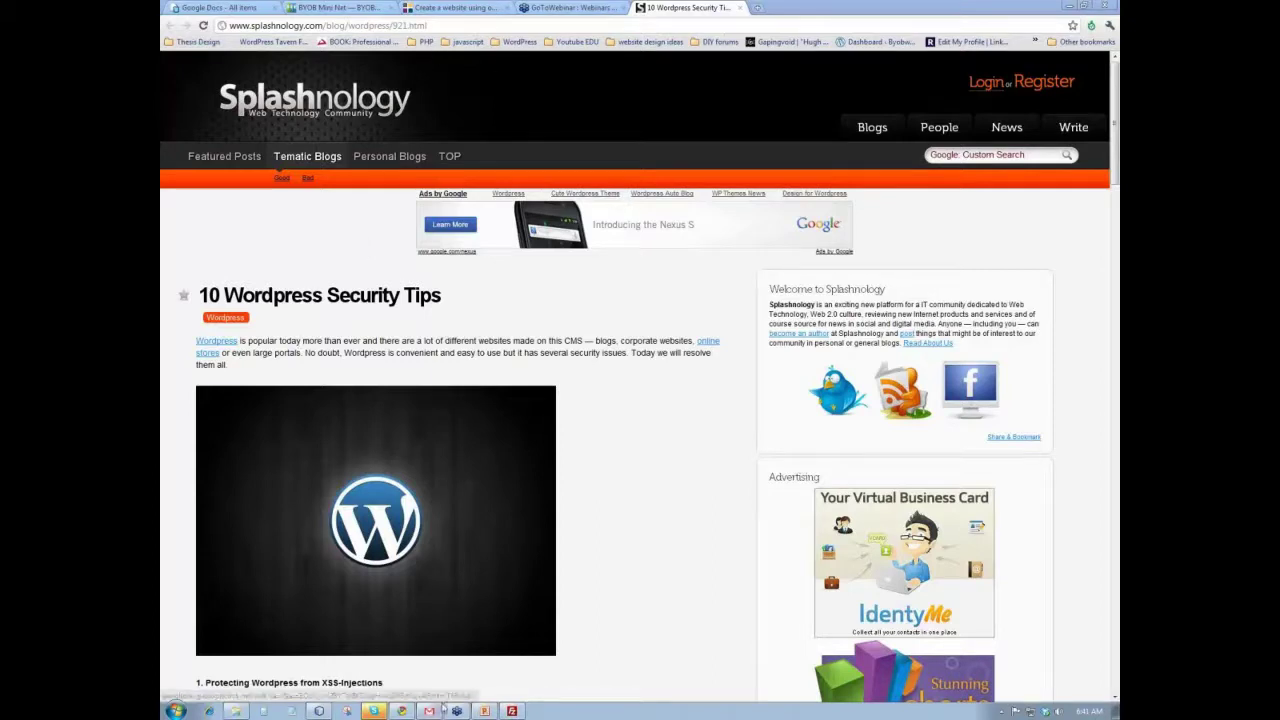
- Switch to Mozilla Firefox and open the YSlow performance report for its start page
left_click(176, 711)
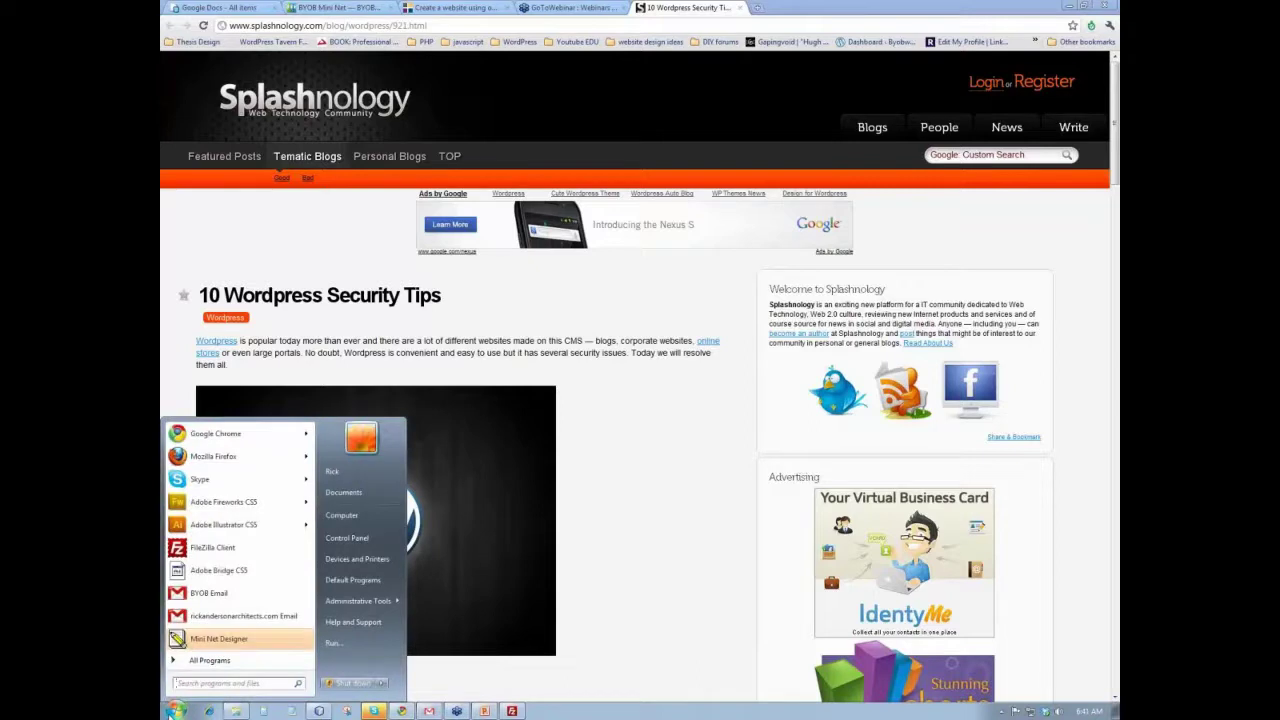
left_click(230, 463)
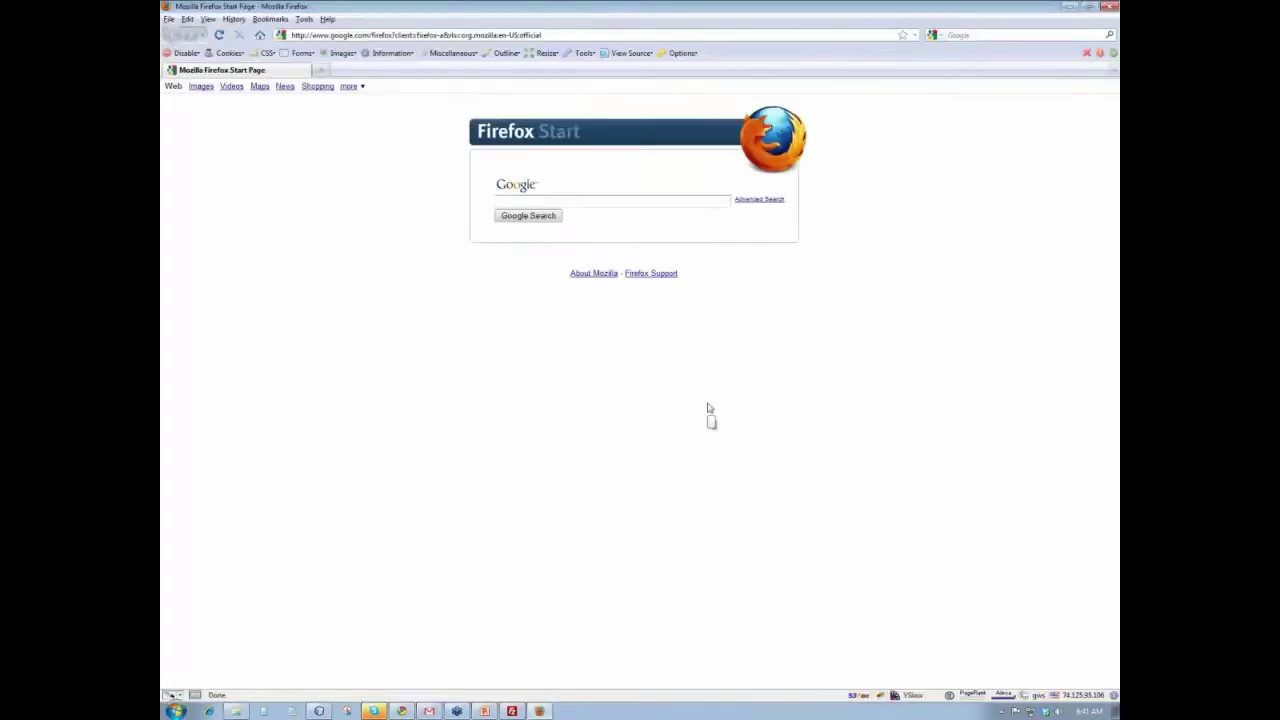
left_click(912, 698)
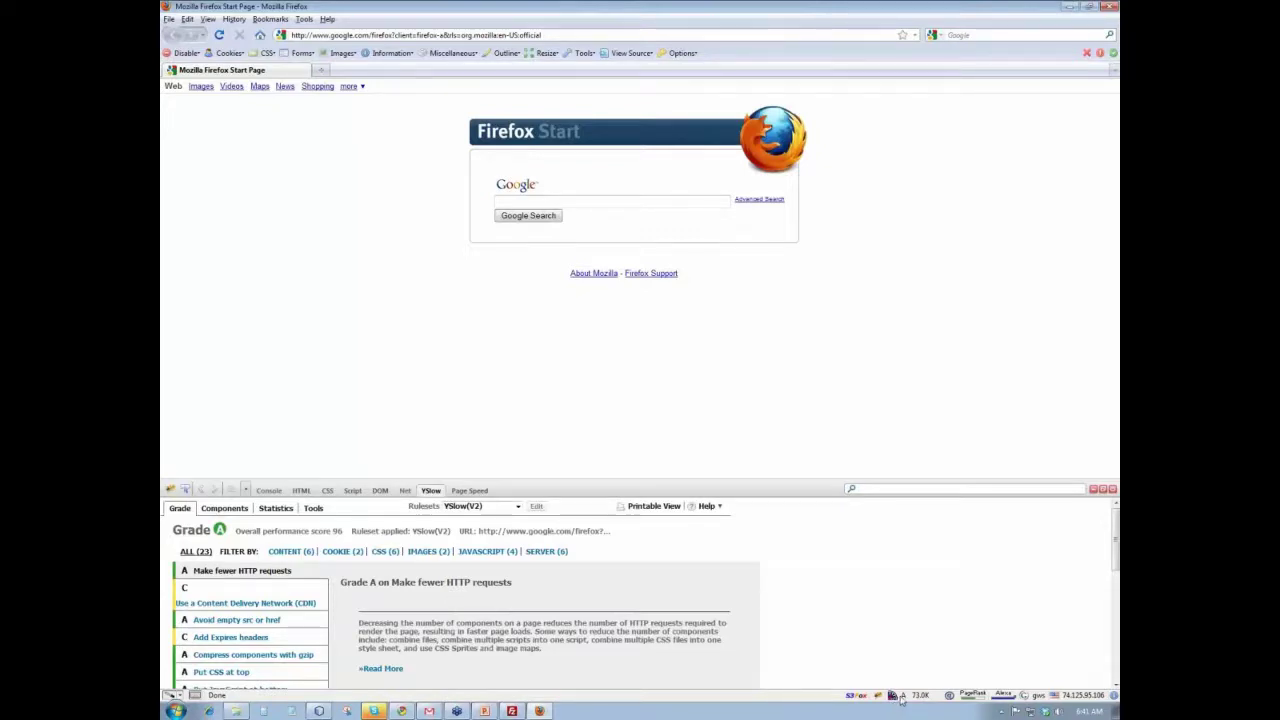
- Search the web for "yslow addon" and open the YSlow page on the Firefox Add-ons site
left_click(969, 34)
type("yslow addon")
key("Return")
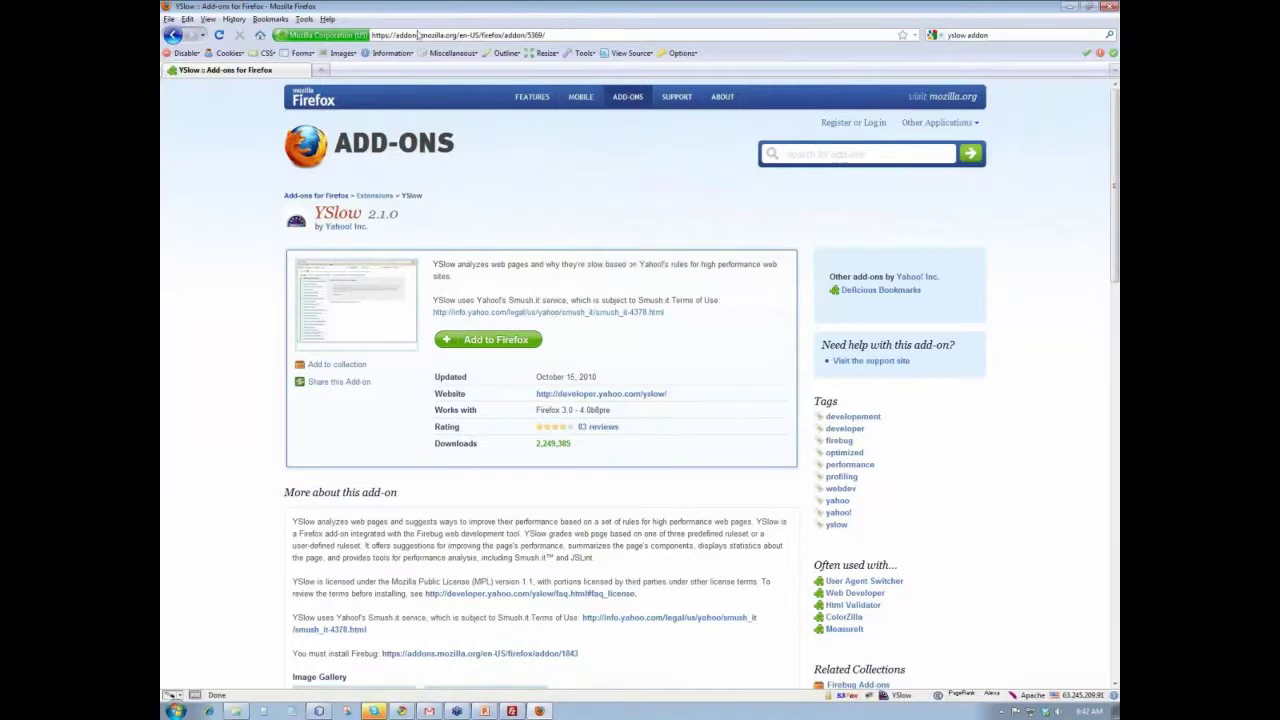
left_click(599, 35)
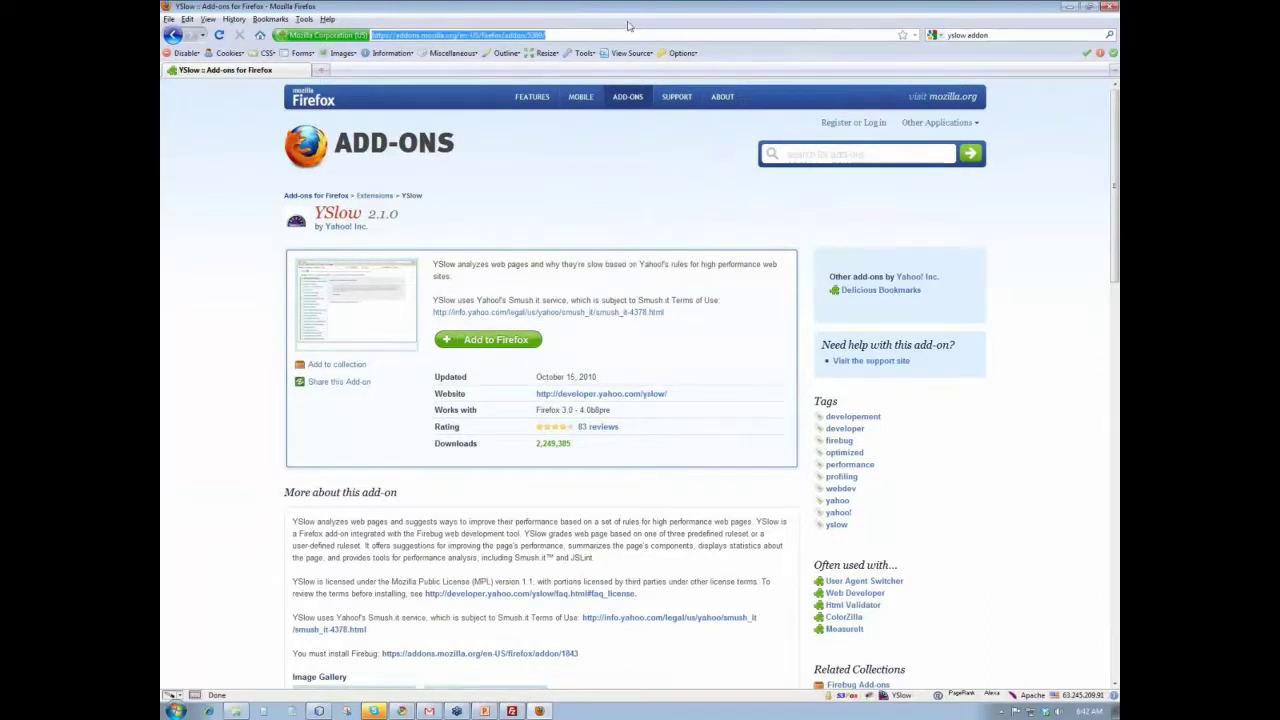
type("www.by")
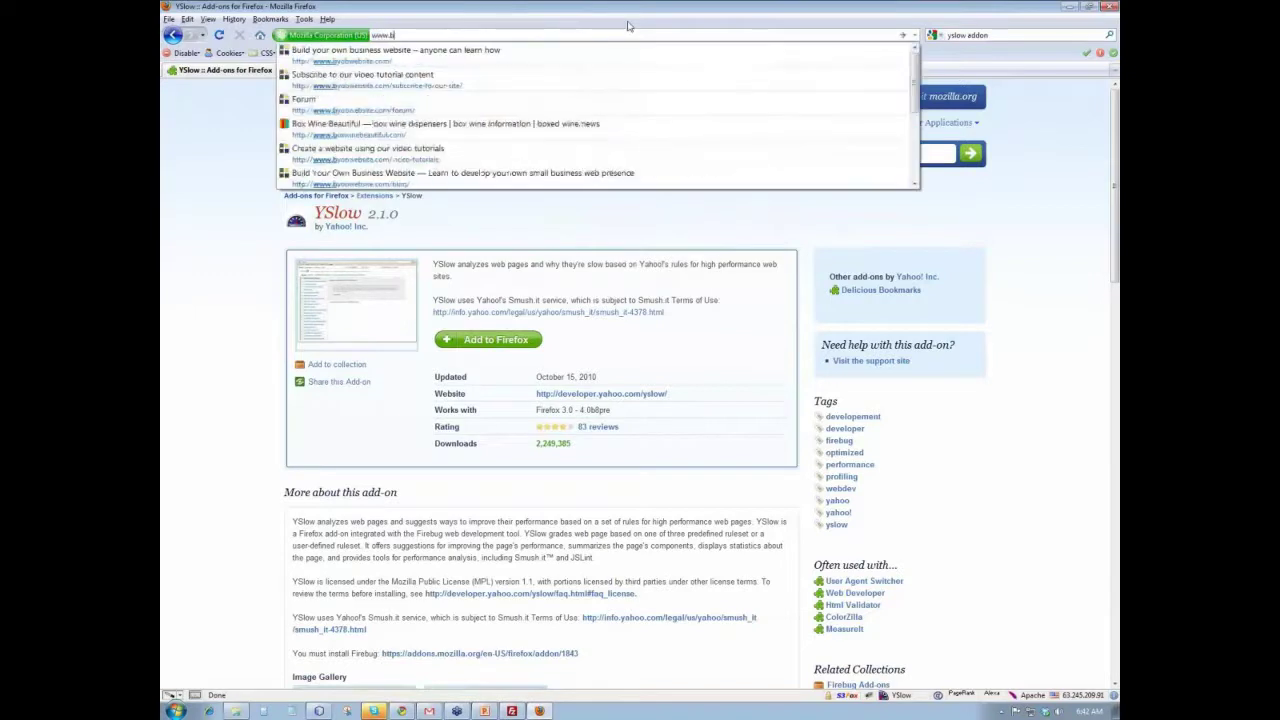
left_click(559, 64)
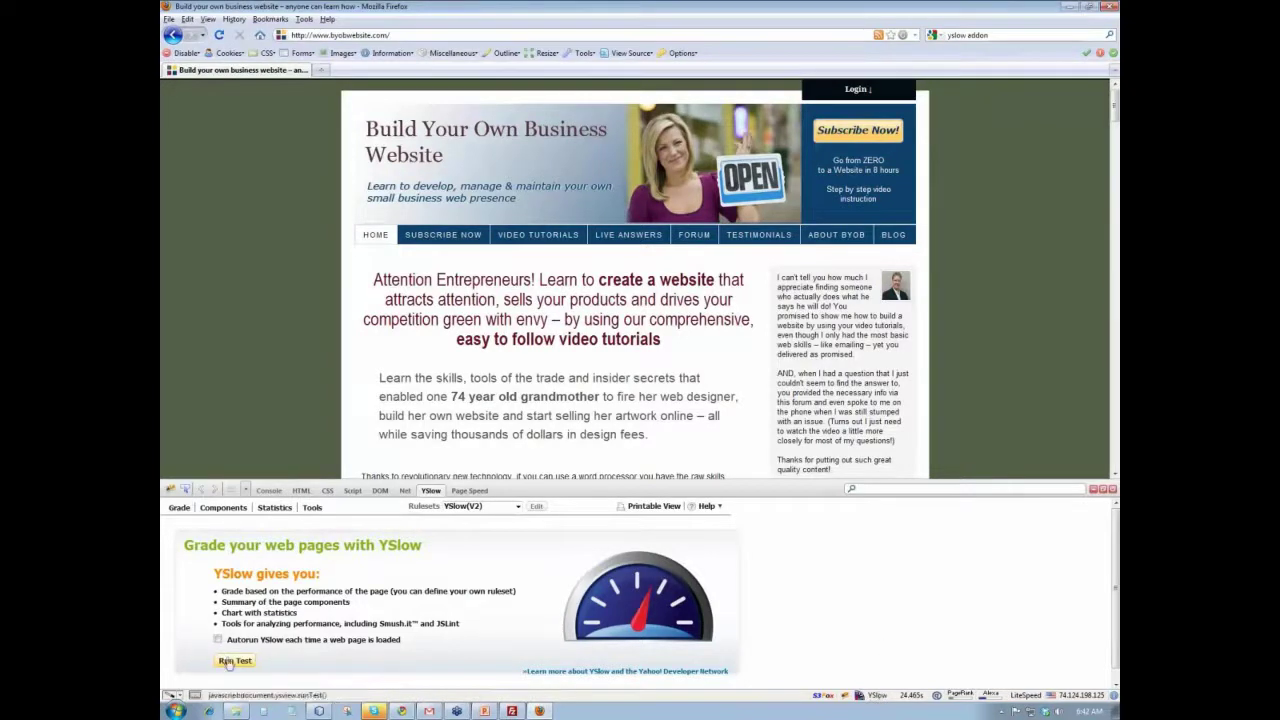
left_click(232, 660)
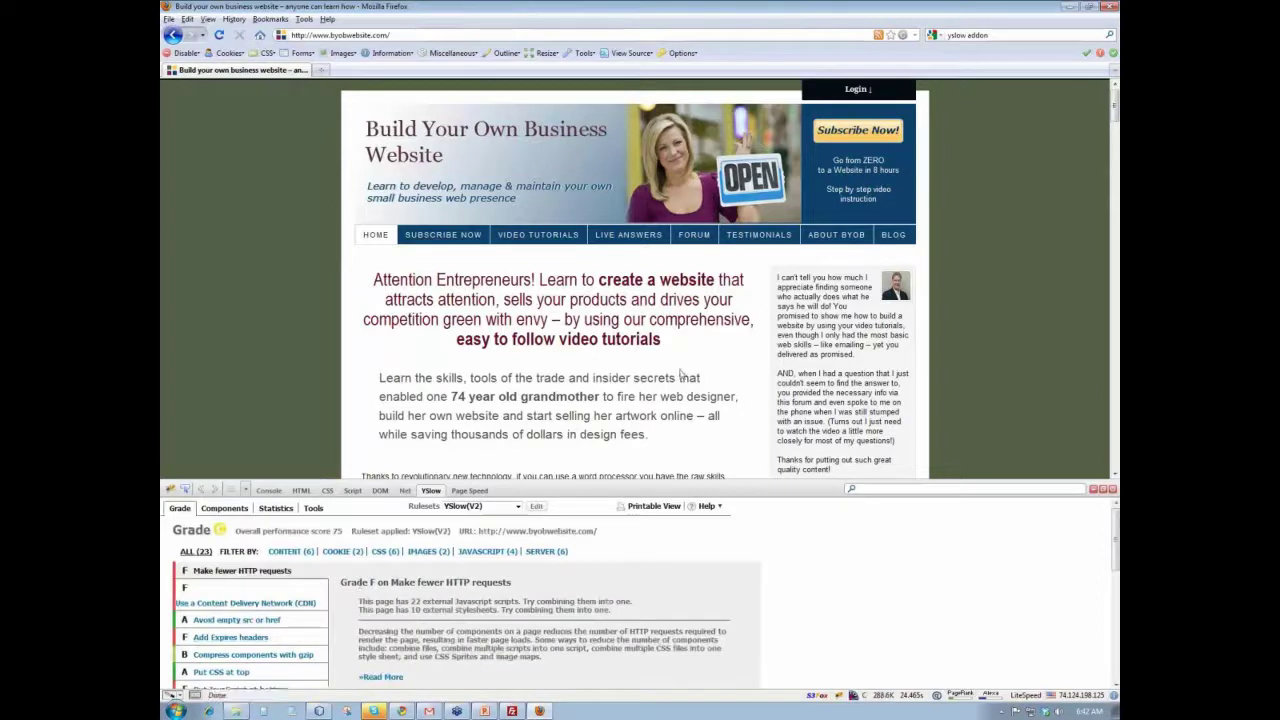
- Open the home page's stylesheets in the CSS editor and display the theme's custom.css
scroll(1116, 110, "down", 1)
scroll(1116, 110, "down", 1)
scroll(1116, 110, "up", 2)
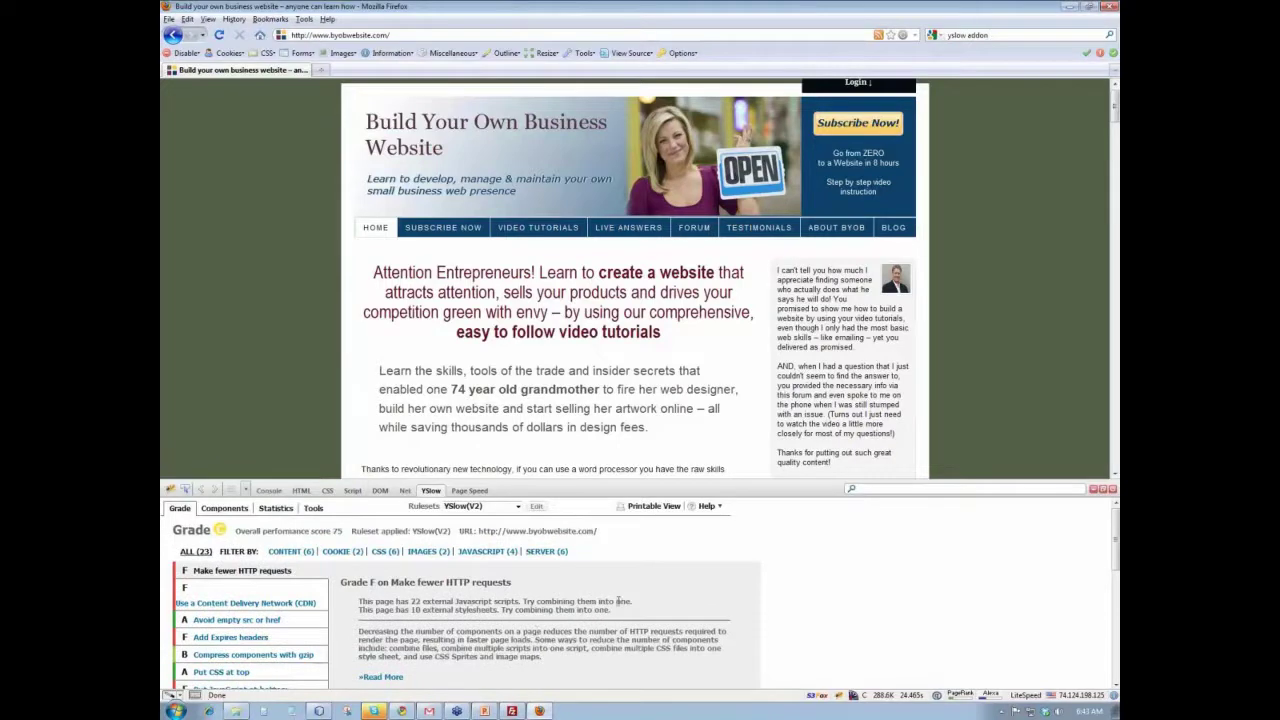
left_click(272, 54)
left_click(282, 142)
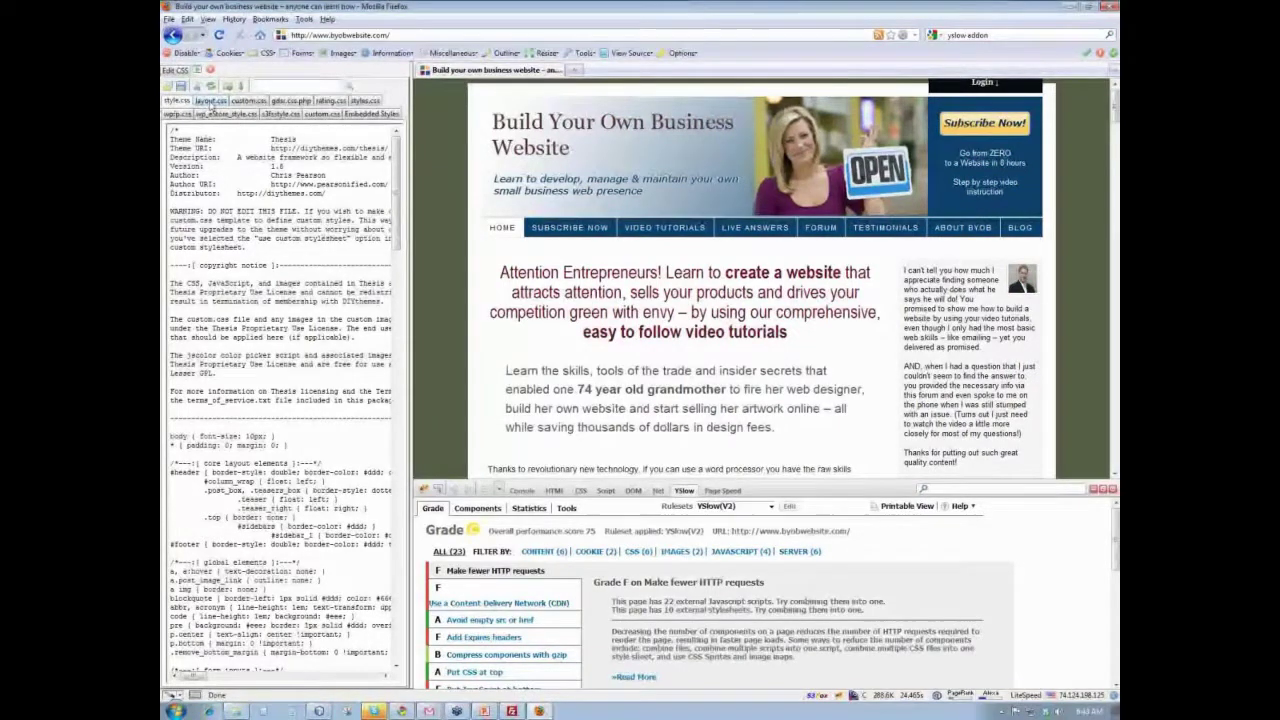
left_click(250, 102)
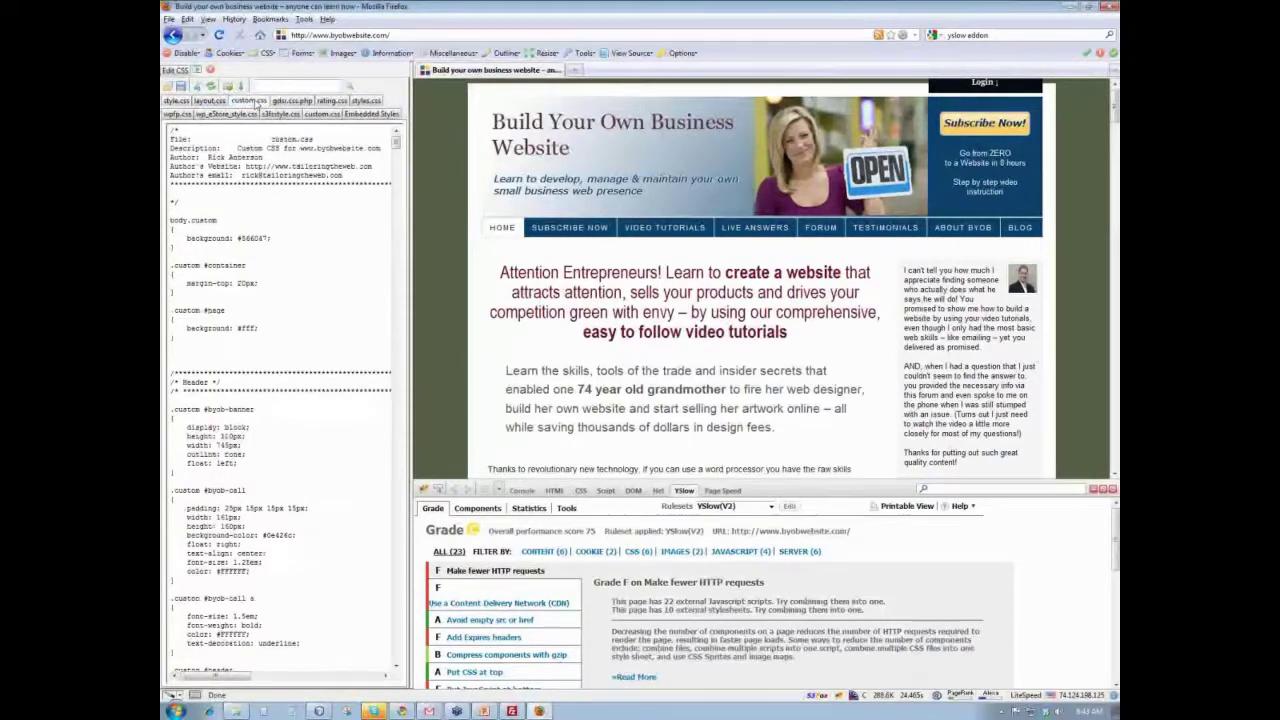
- Examine the star-rating stylesheets gdsr.css.php and rating.css, and check the home page content for use of ratings
left_click(300, 102)
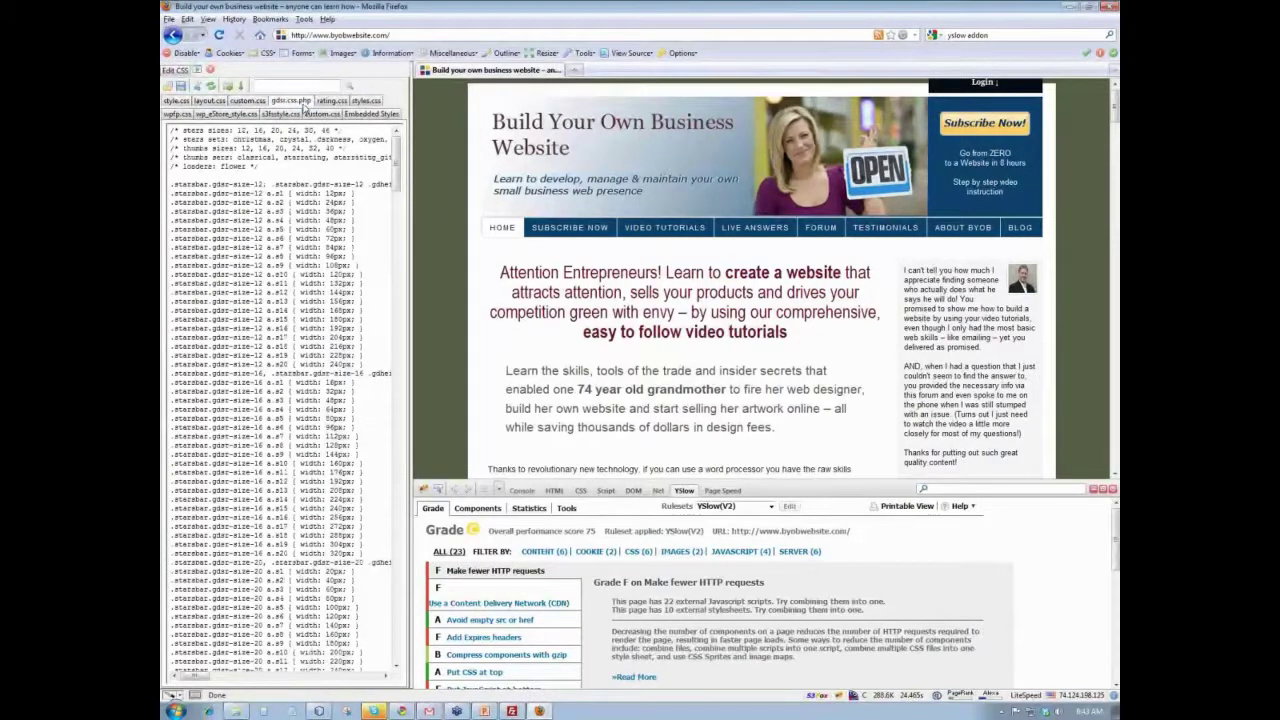
scroll(550, 262, "down", 6)
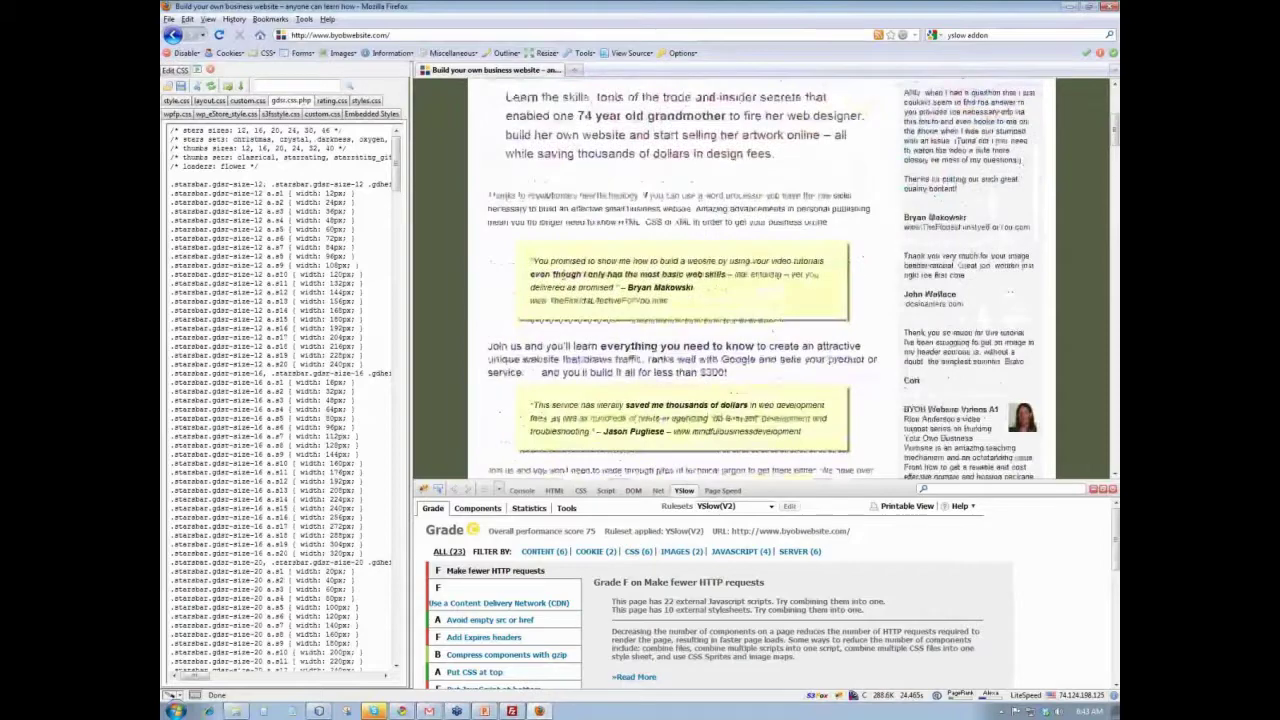
scroll(563, 272, "down", 18)
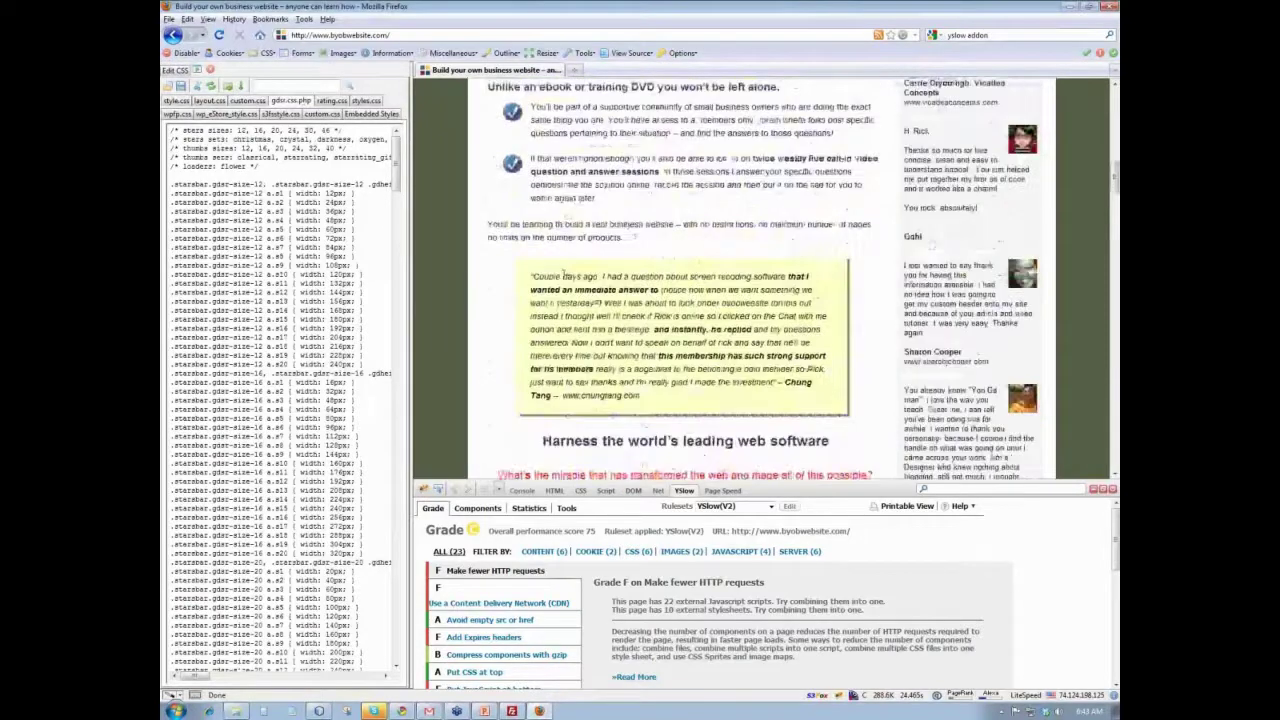
scroll(563, 272, "down", 3)
scroll(565, 271, "up", 9)
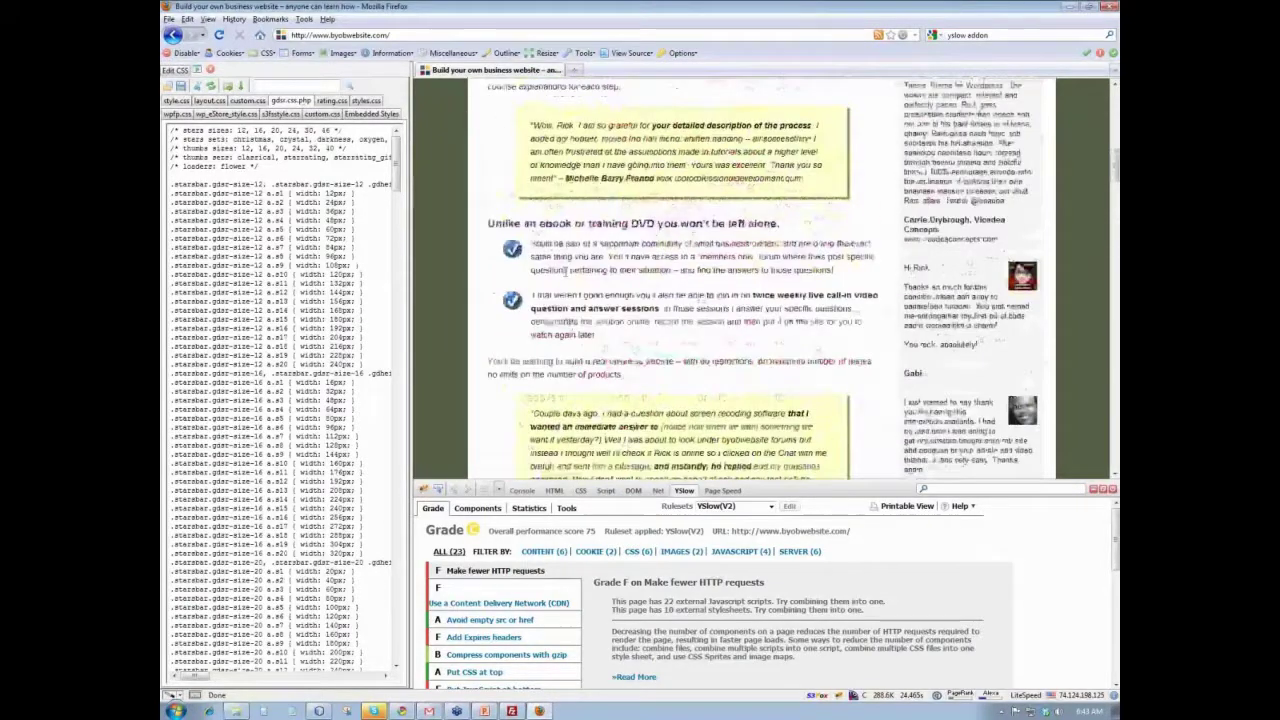
scroll(565, 271, "up", 15)
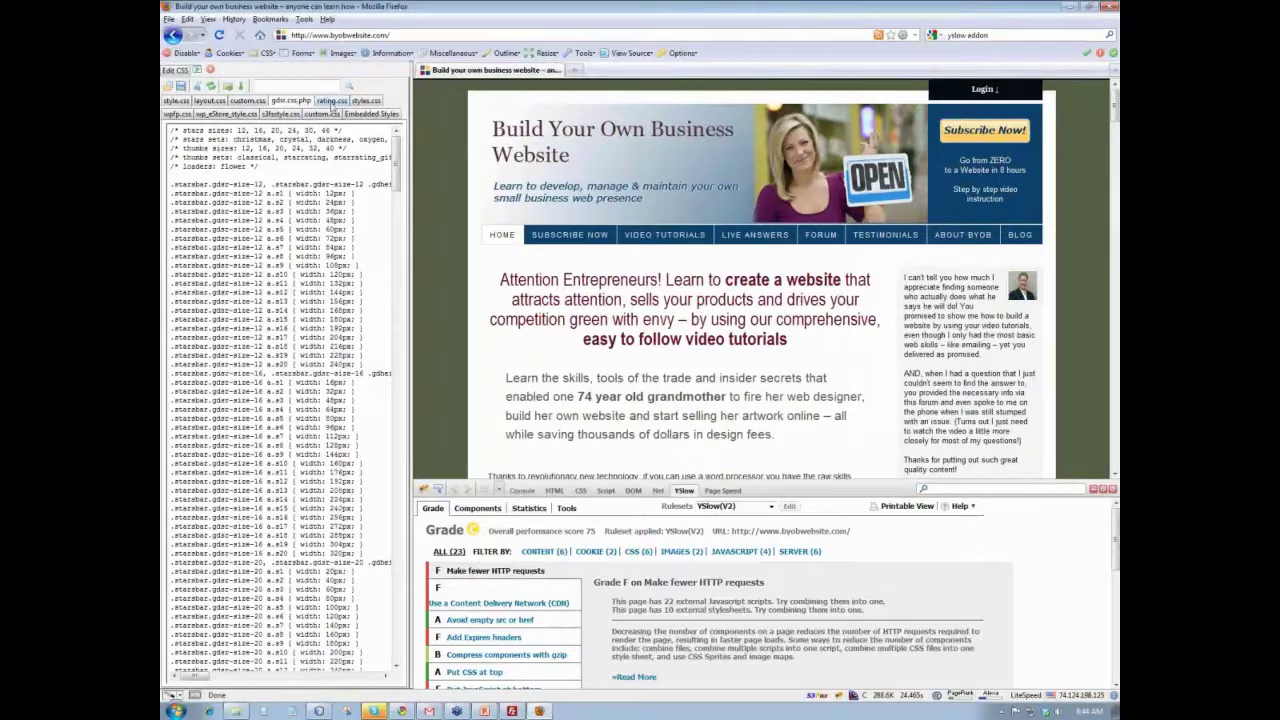
left_click(332, 102)
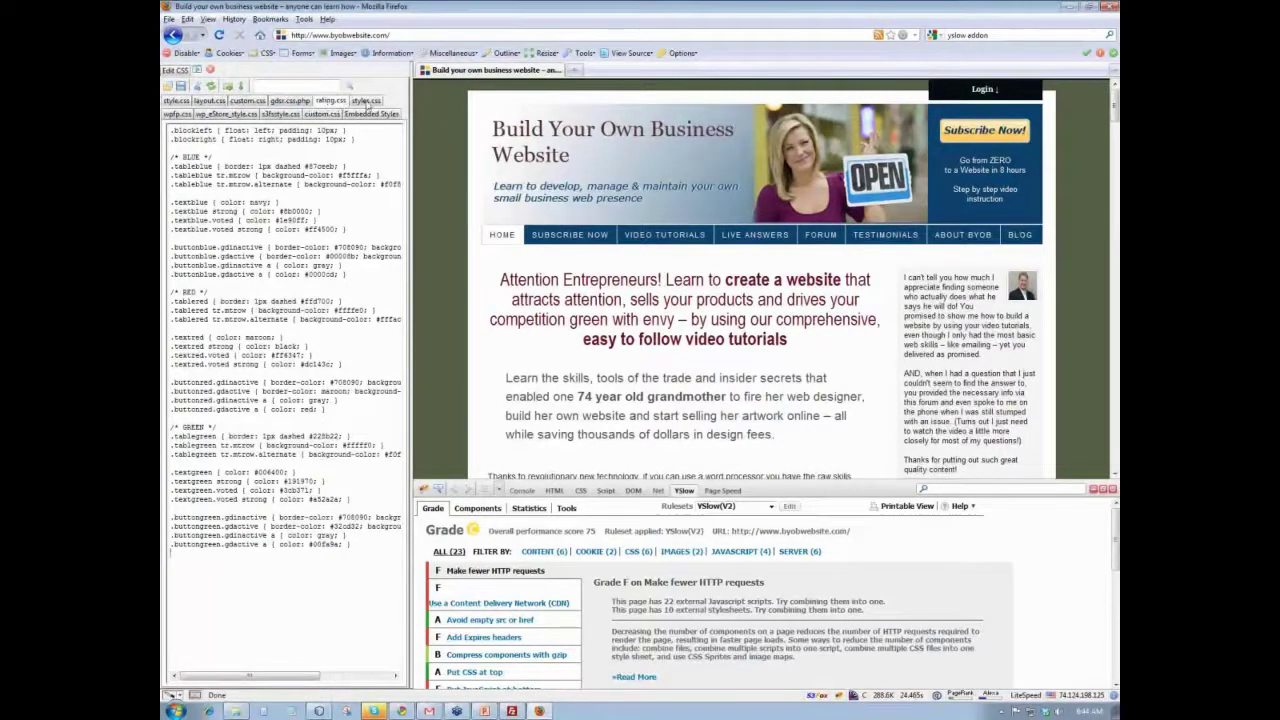
- Examine the contact form rules in styles.css and look through the home page for such a form
left_click(366, 101)
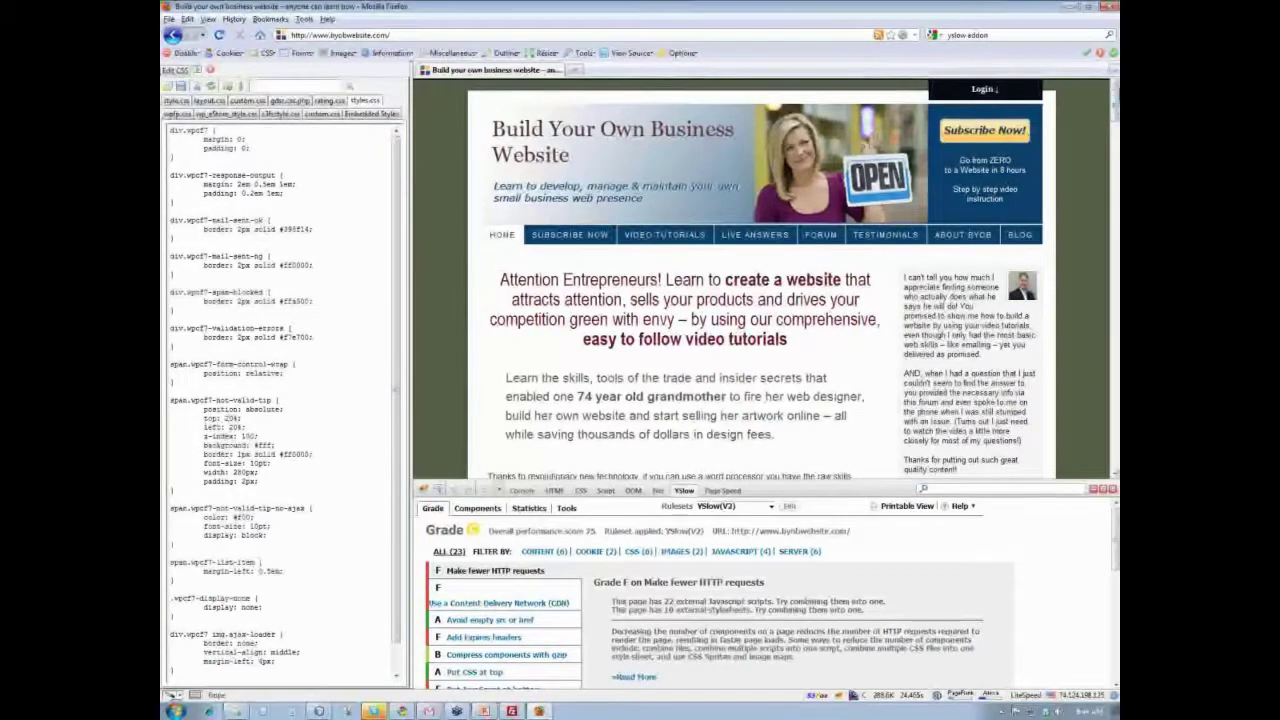
scroll(760, 280, "down", 10)
left_click_drag(1113, 247, 1113, 95)
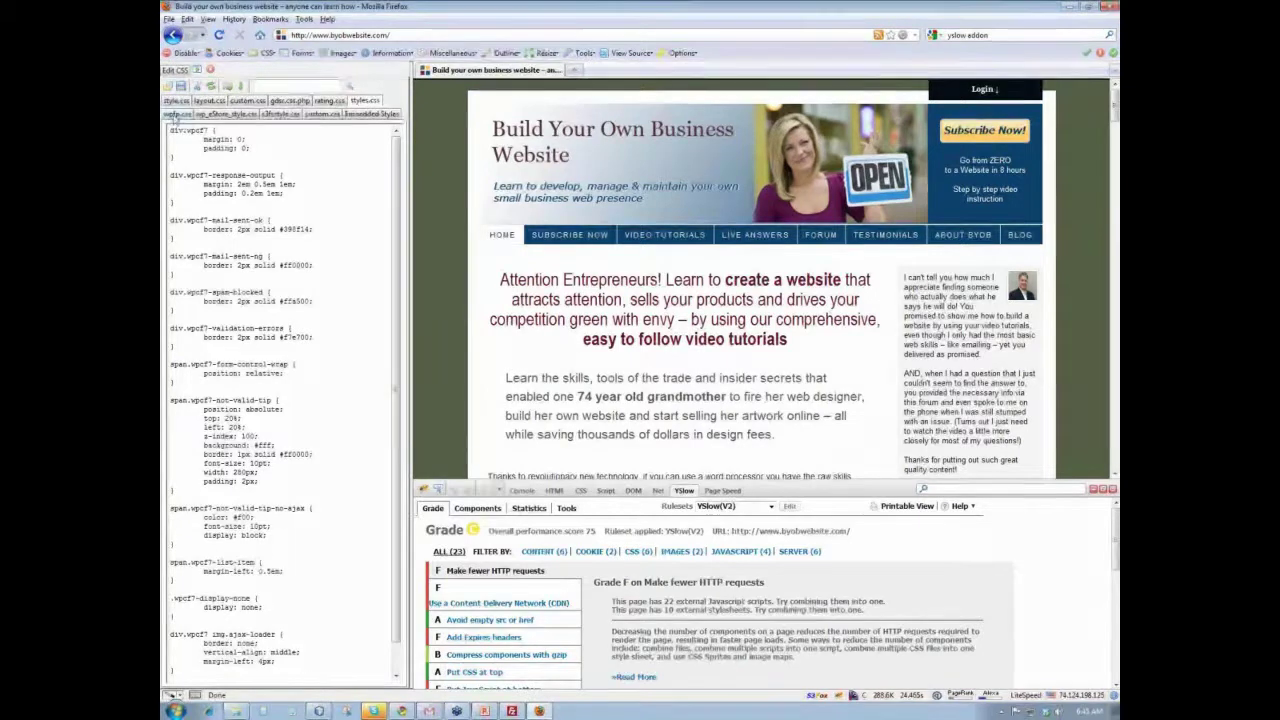
- Review the remaining plugin stylesheets one by one, from wpfp.css and wp_eStore_style.css through the second custom.css to the embedded styles
left_click(178, 115)
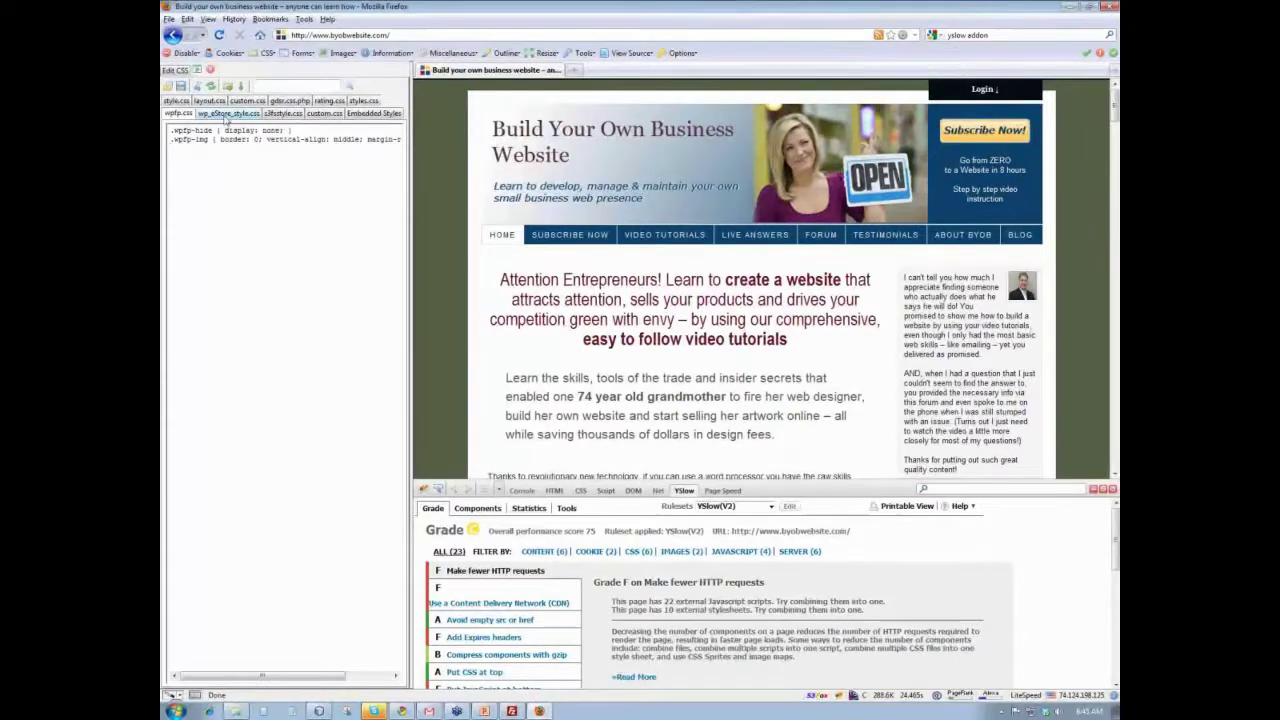
left_click(217, 116)
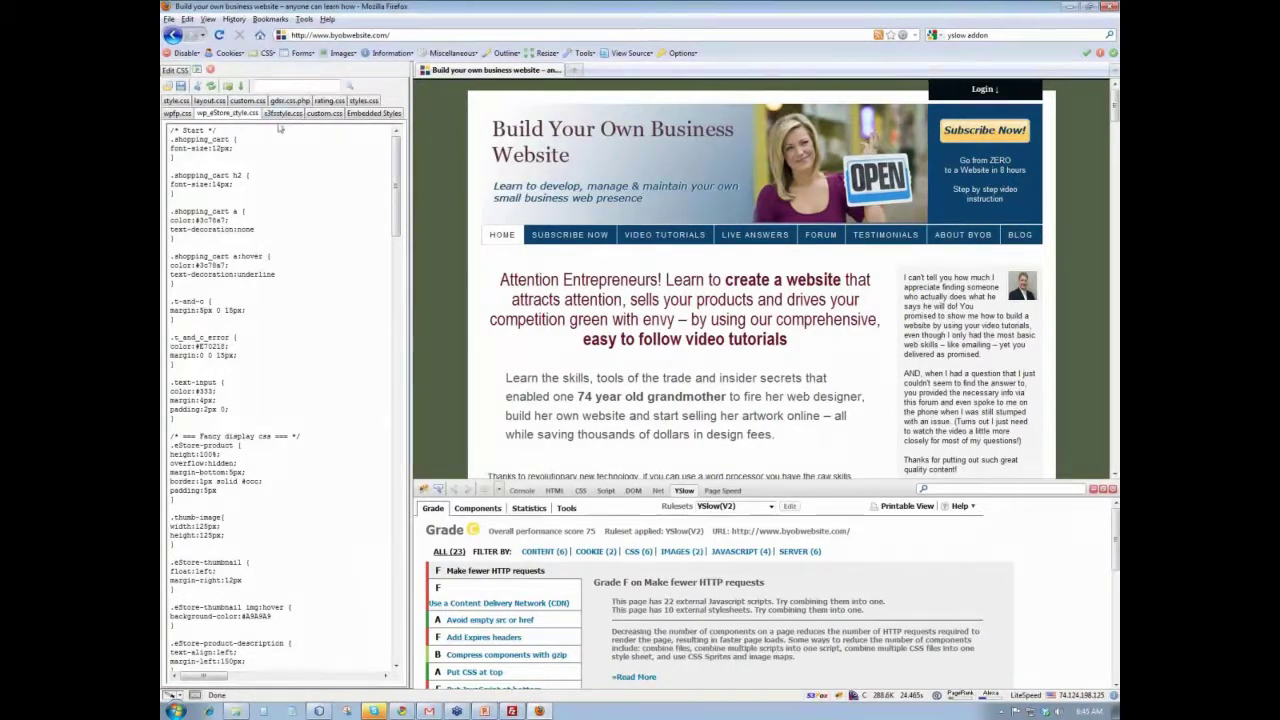
left_click(283, 113)
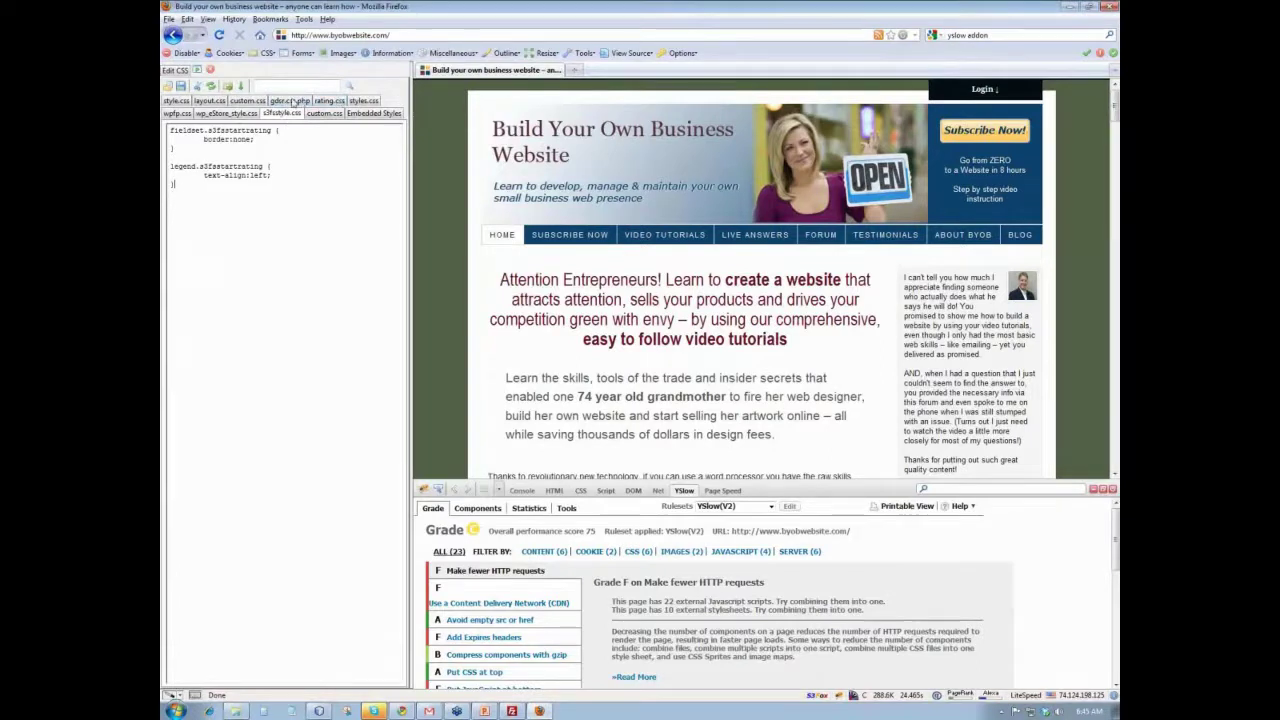
left_click(324, 114)
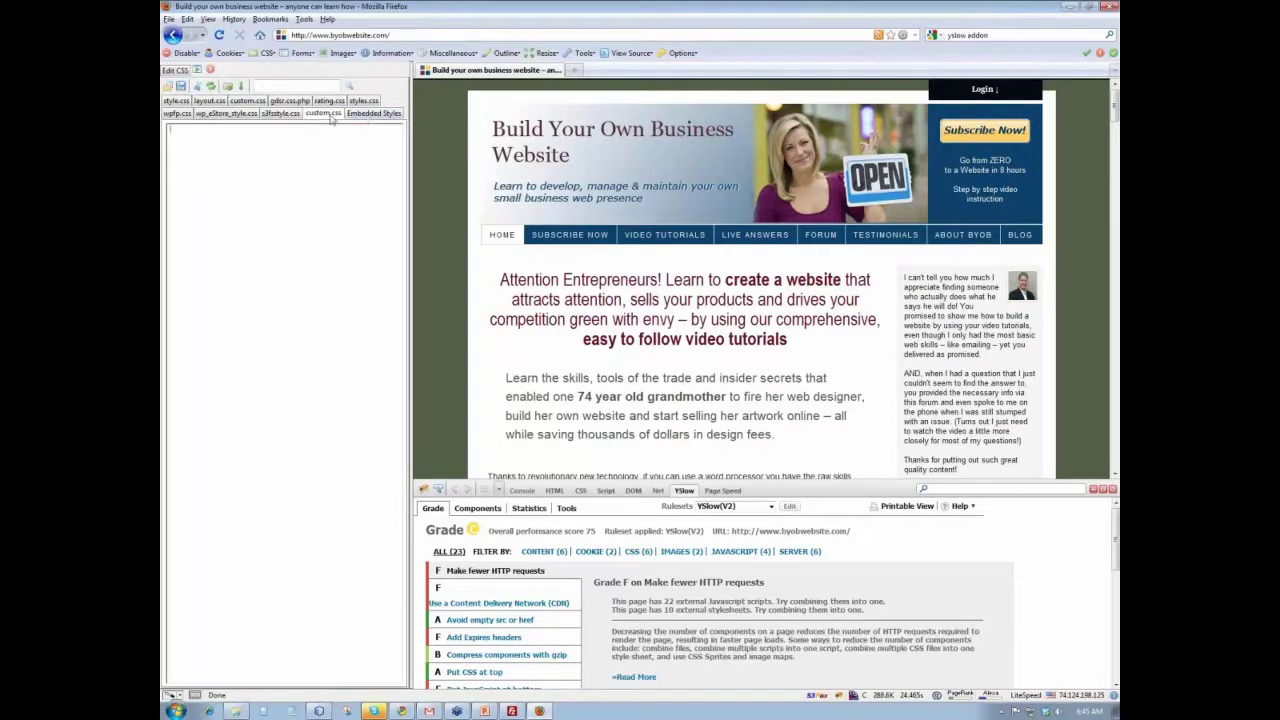
left_click(370, 118)
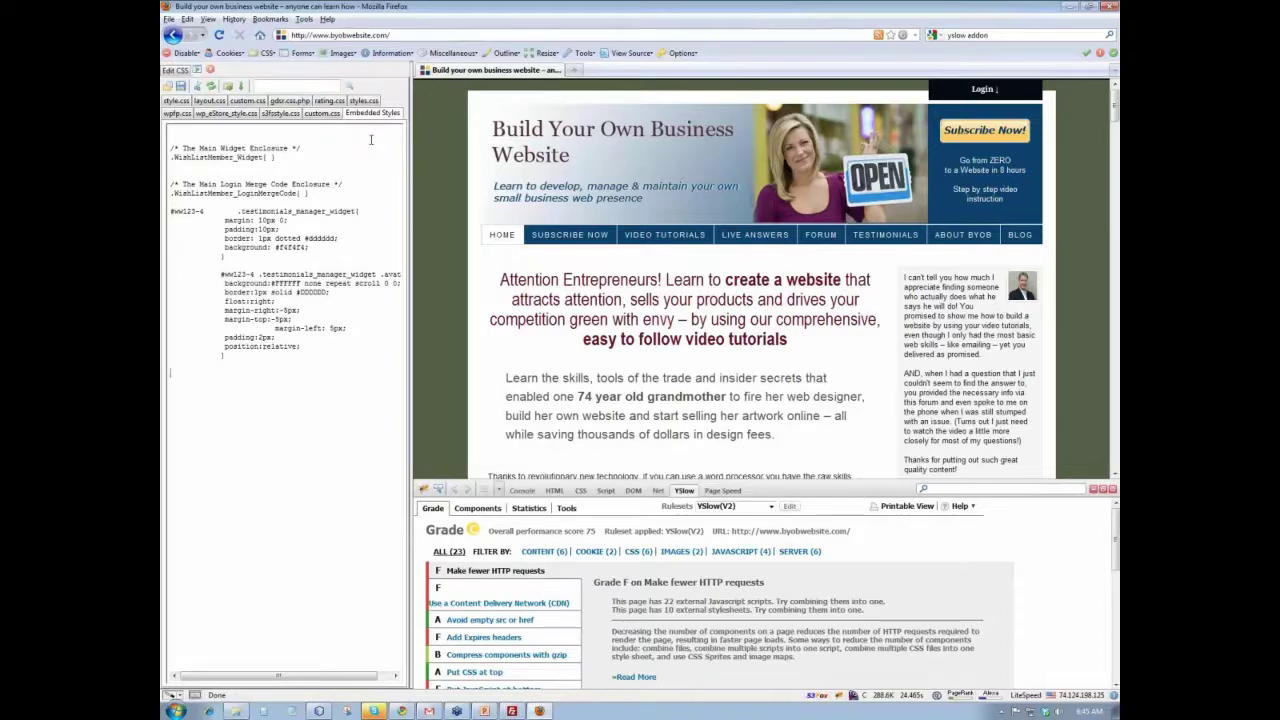
mouse_move(1115, 112)
left_mouse_down()
mouse_move(1115, 165)
mouse_move(1115, 88)
left_mouse_up()
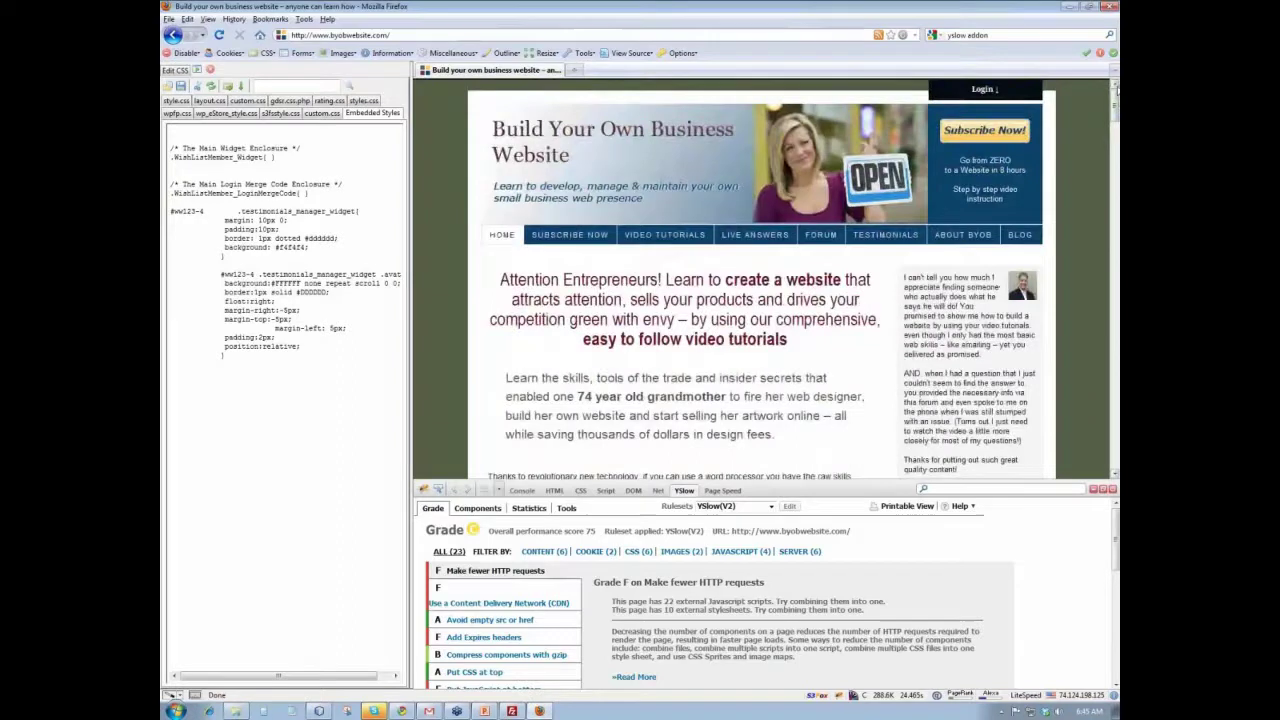
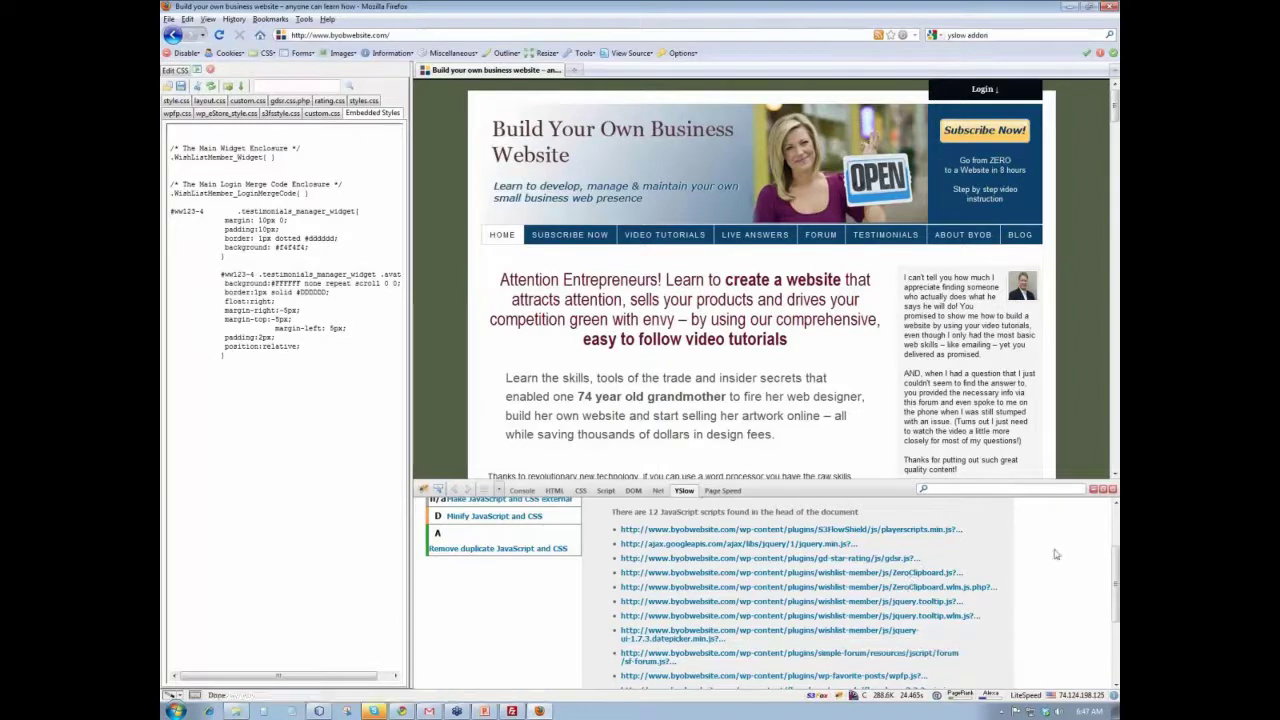
- Examine the plugin script files listed under "Put JavaScript at bottom" in the YSlow report's JavaScript results
left_click_drag(1114, 573, 1116, 589)
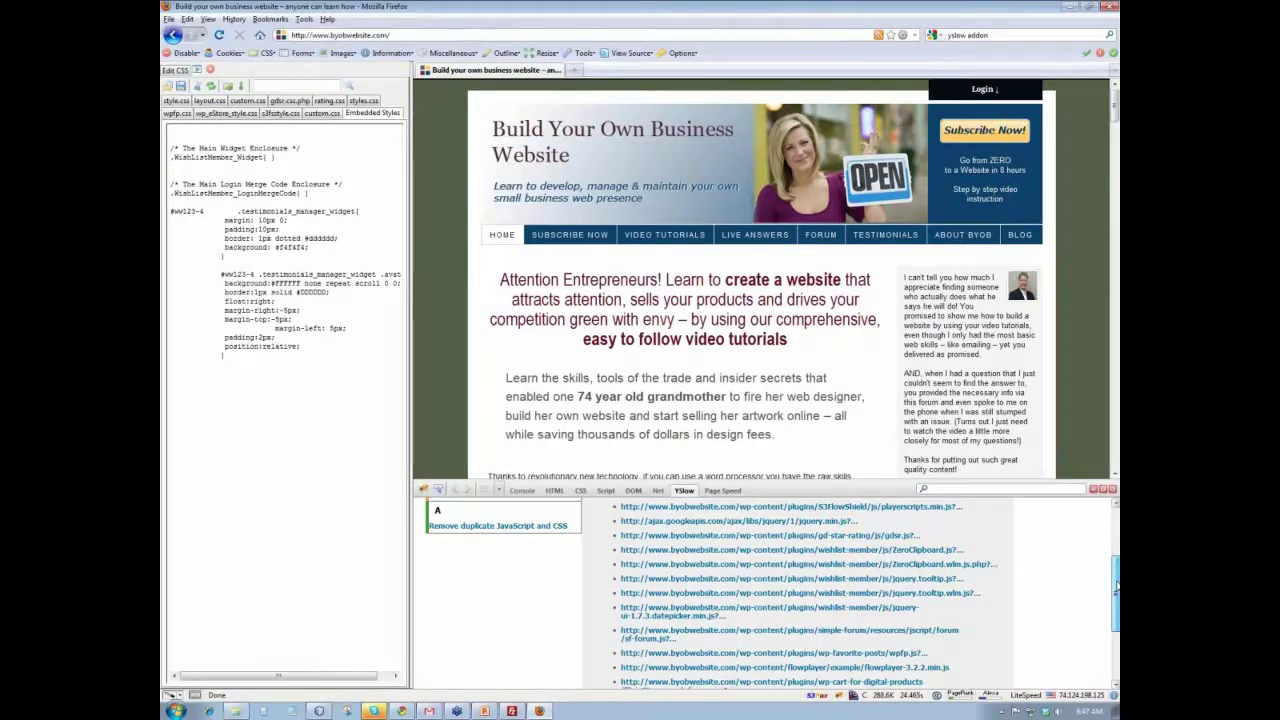
left_click_drag(1116, 588, 1116, 592)
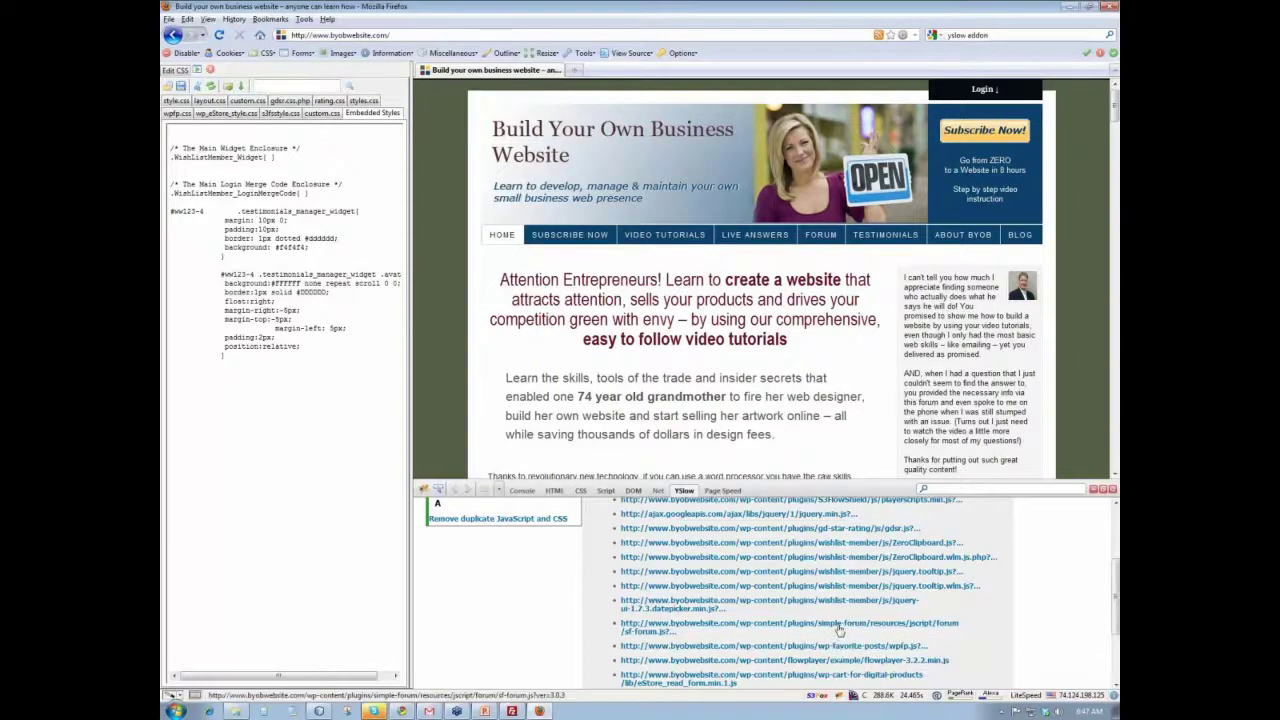
scroll(1115, 590, "down", 1)
scroll(900, 605, "down", 2)
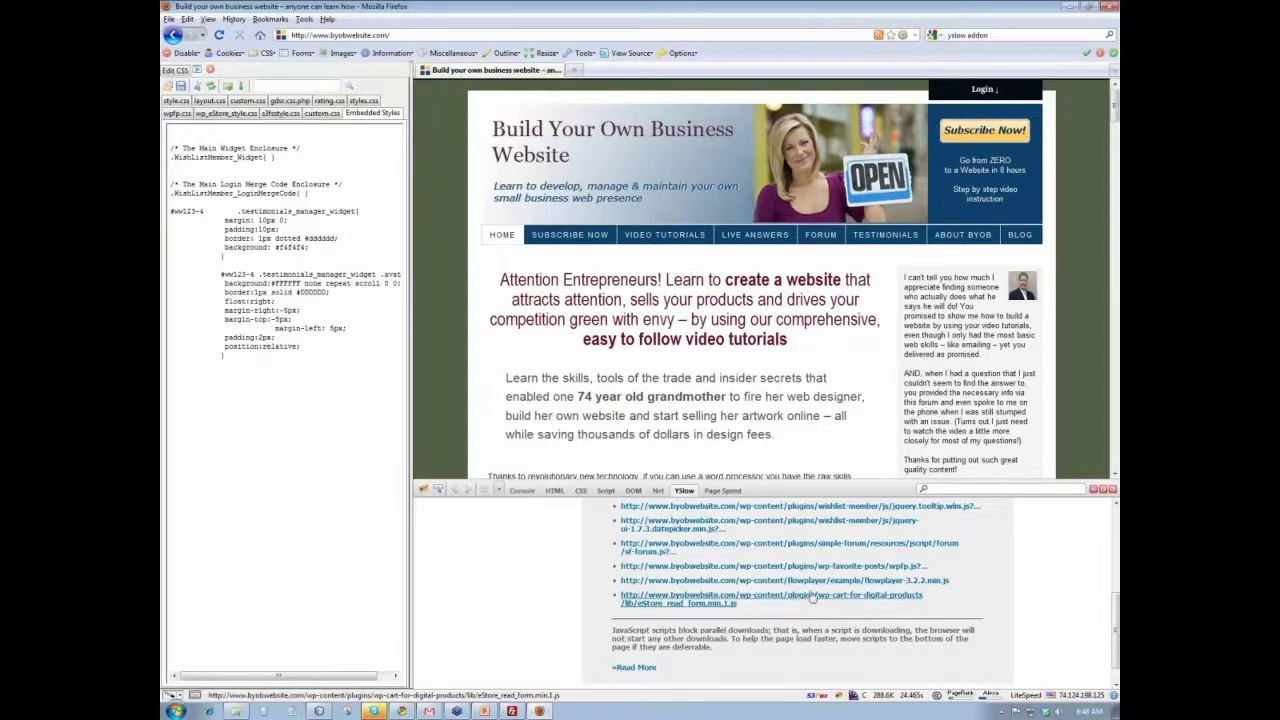
scroll(792, 600, "up", 2)
scroll(1116, 597, "up", 1)
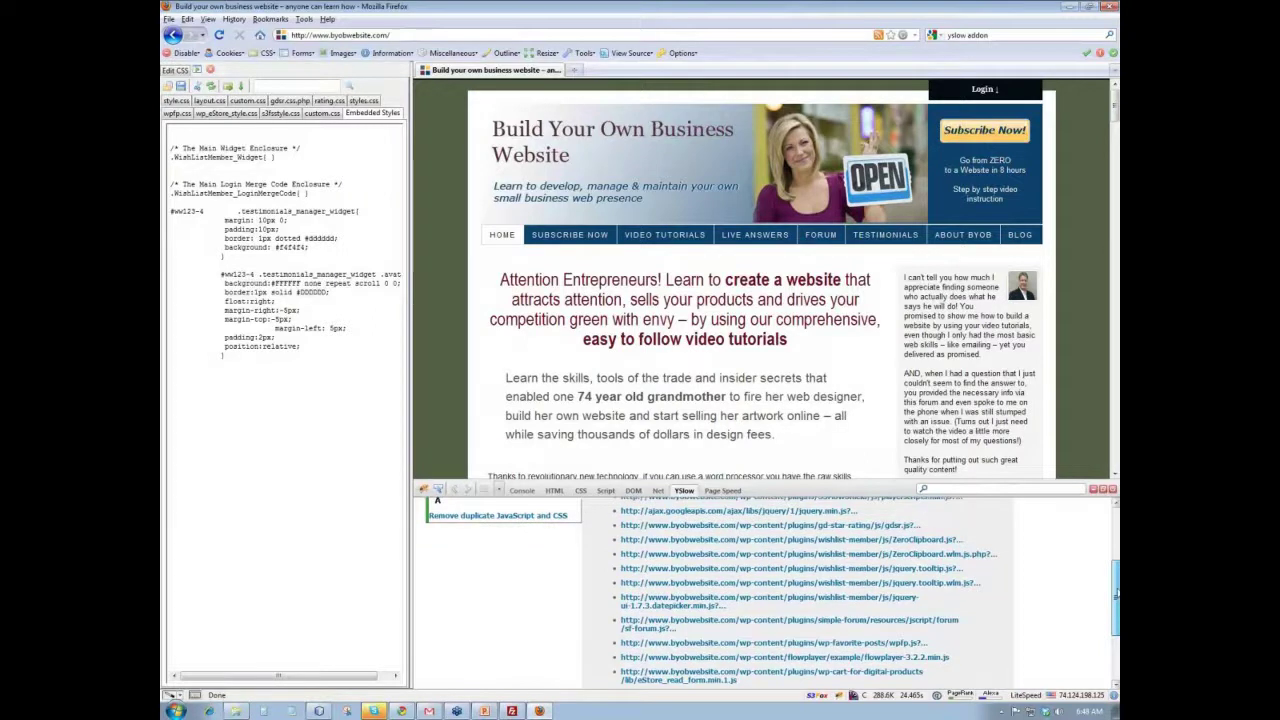
scroll(1116, 594, "up", 5)
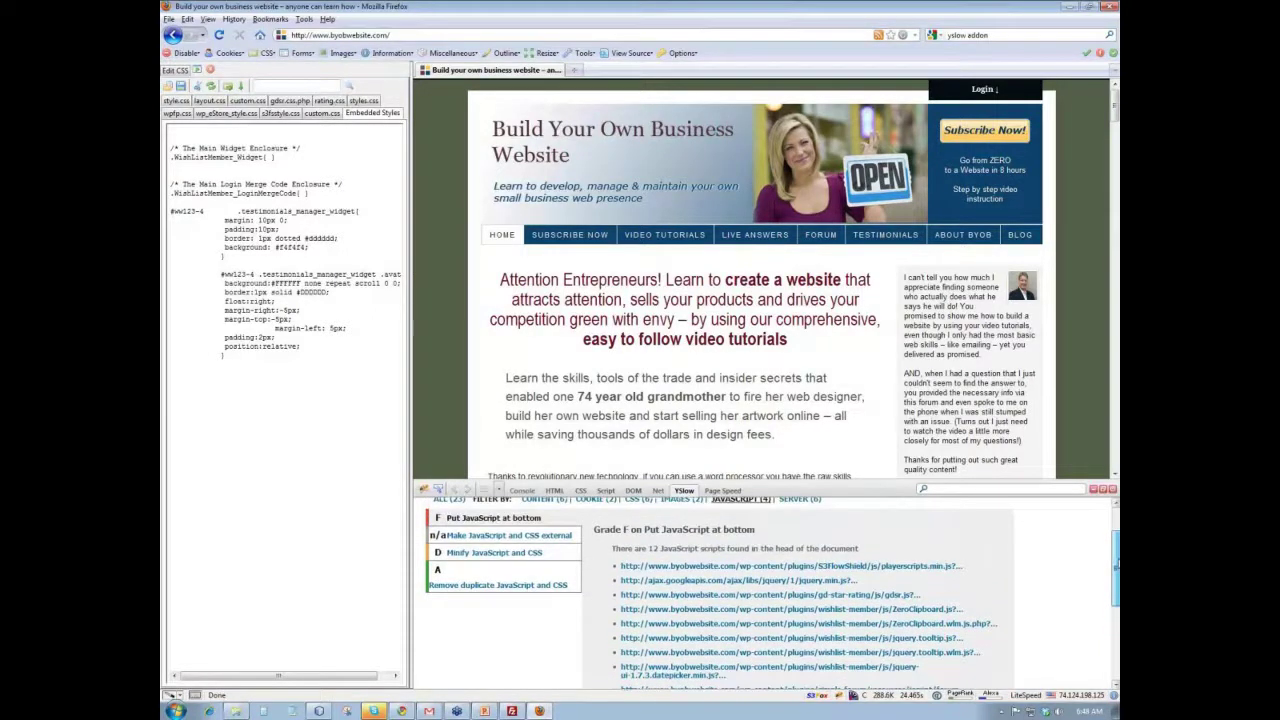
scroll(1116, 565, "up", 2)
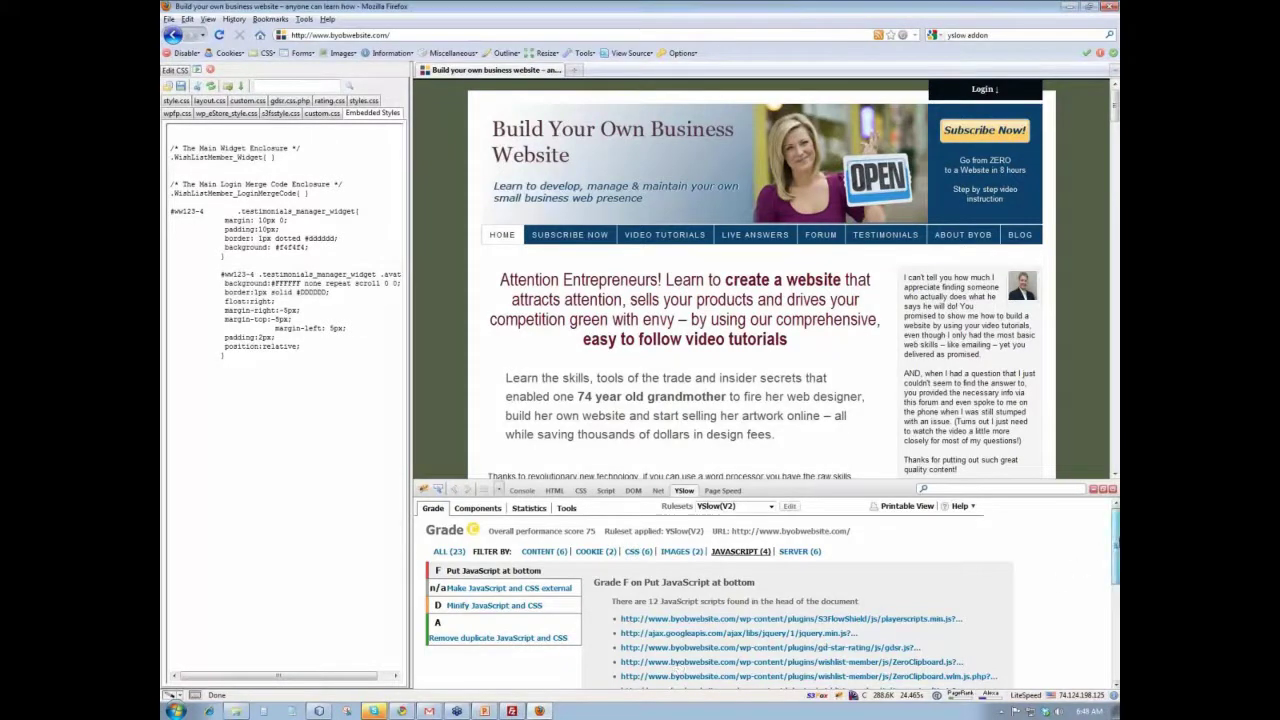
scroll(905, 680, "down", 1)
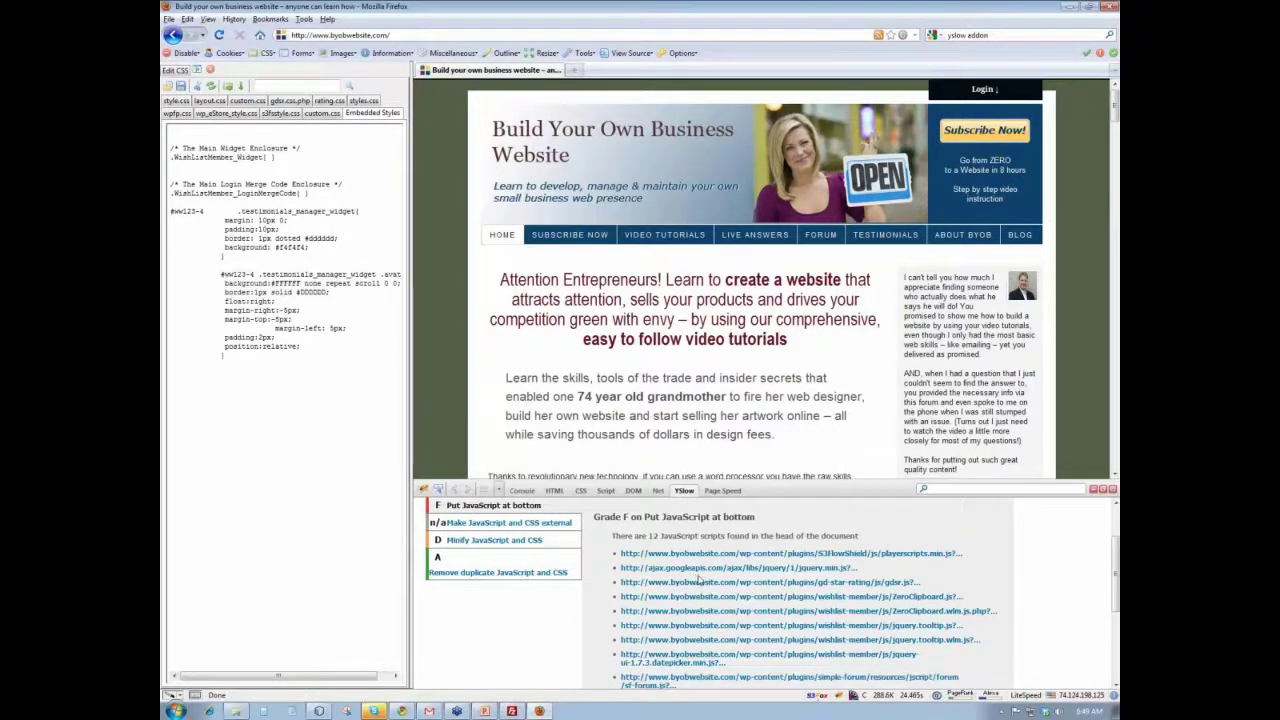
scroll(1115, 555, "up", 3)
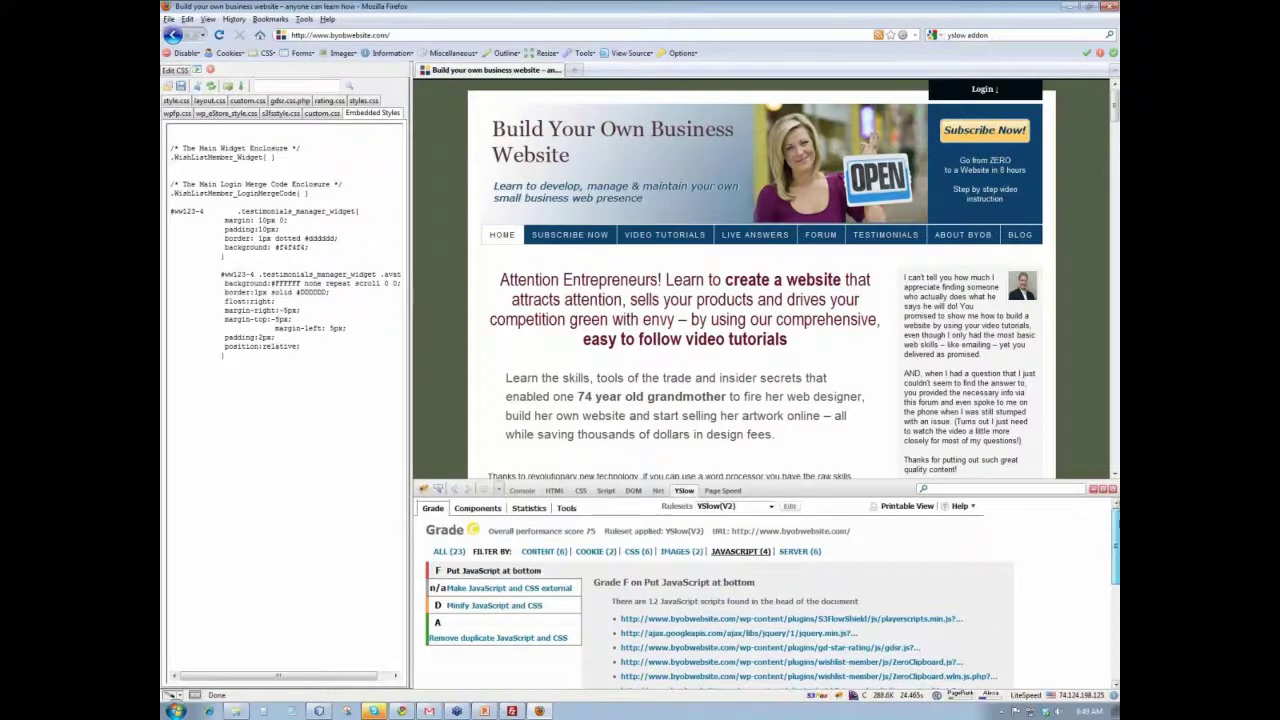
scroll(1112, 565, "down", 2)
scroll(1110, 572, "down", 1)
scroll(1110, 575, "up", 2)
scroll(1105, 585, "down", 3)
scroll(1105, 585, "up", 1)
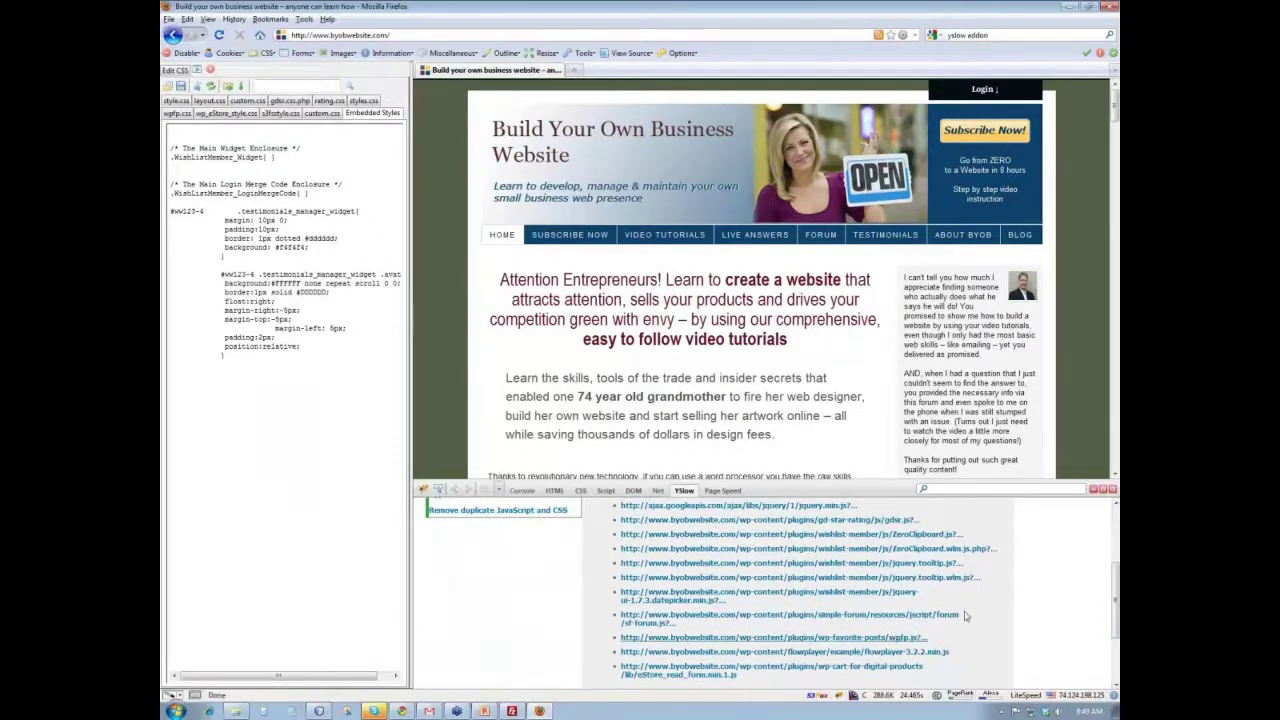
- Show the YSlow grades for all rules and examine the domains listed under "Reduce DNS lookups"
scroll(760, 590, "up", 3)
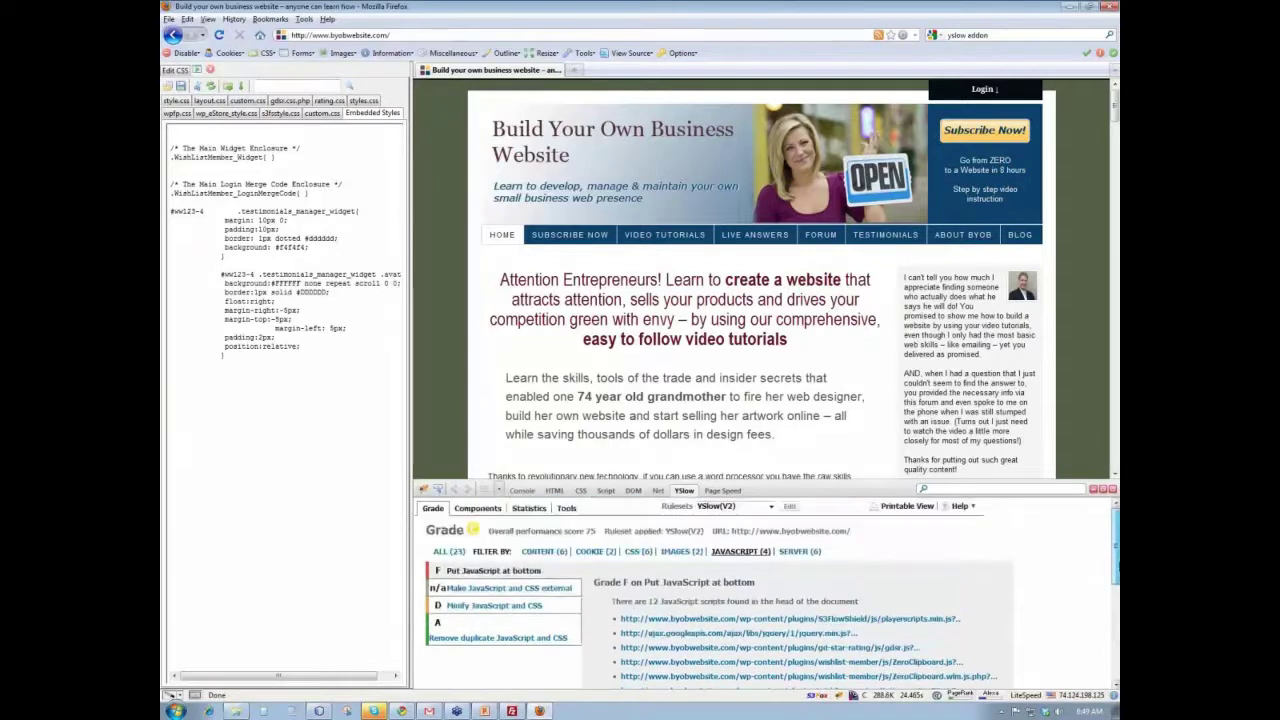
left_click(435, 511)
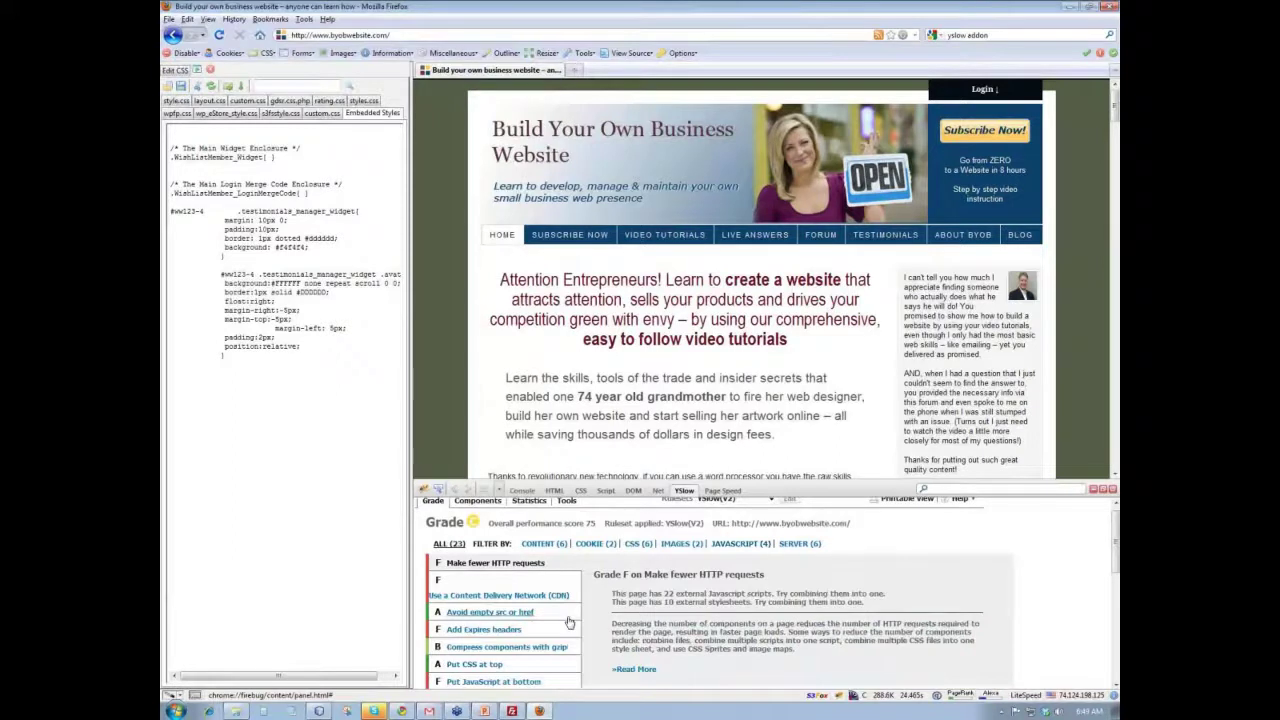
scroll(568, 622, "down", 2)
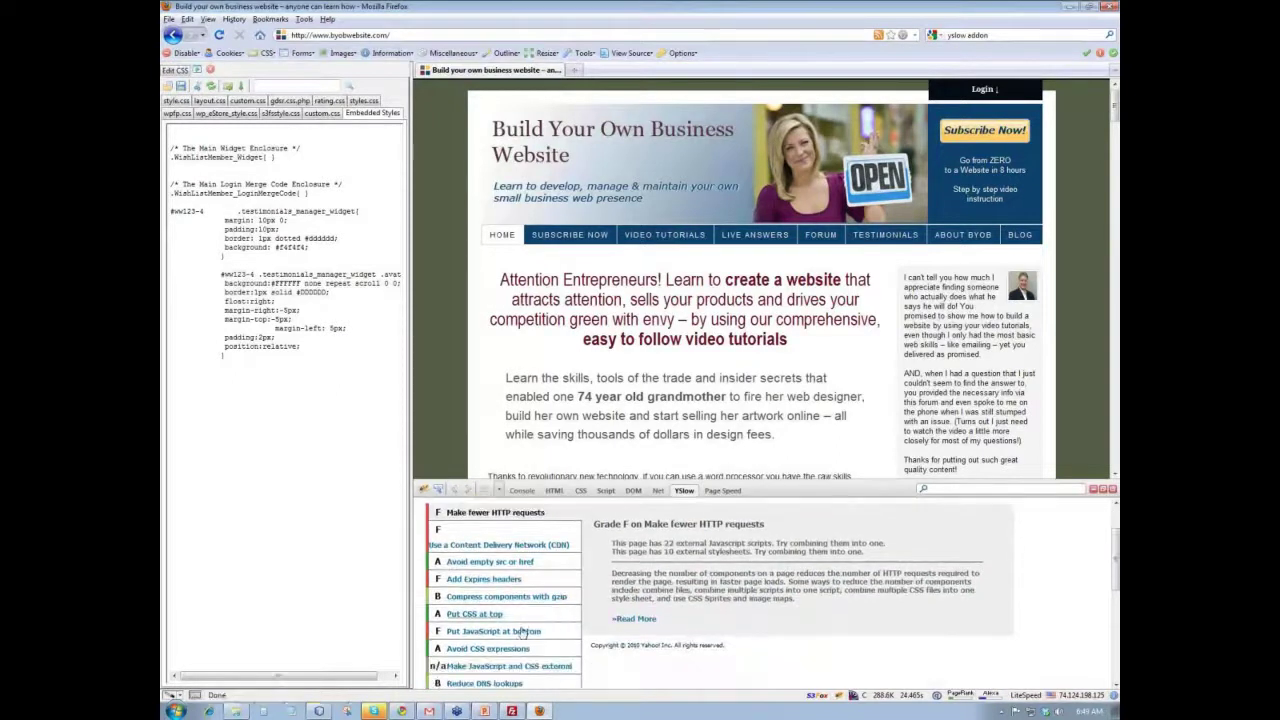
scroll(557, 624, "down", 1)
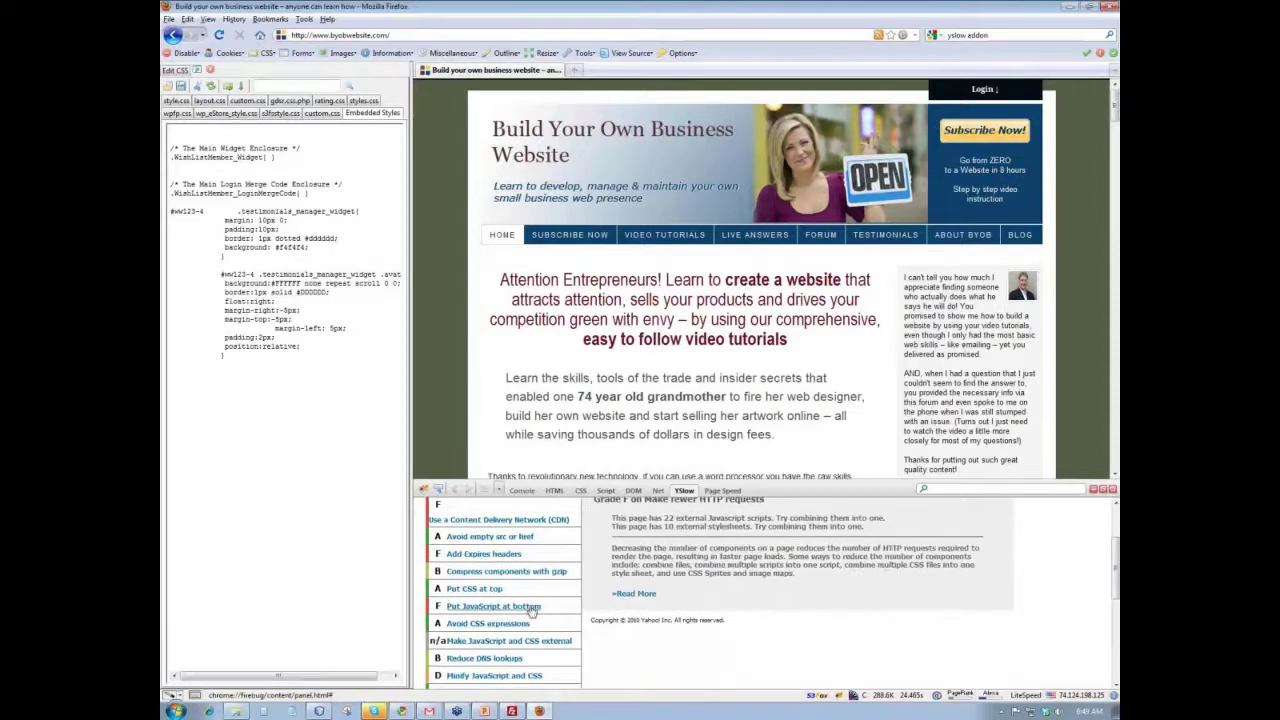
scroll(531, 612, "down", 1)
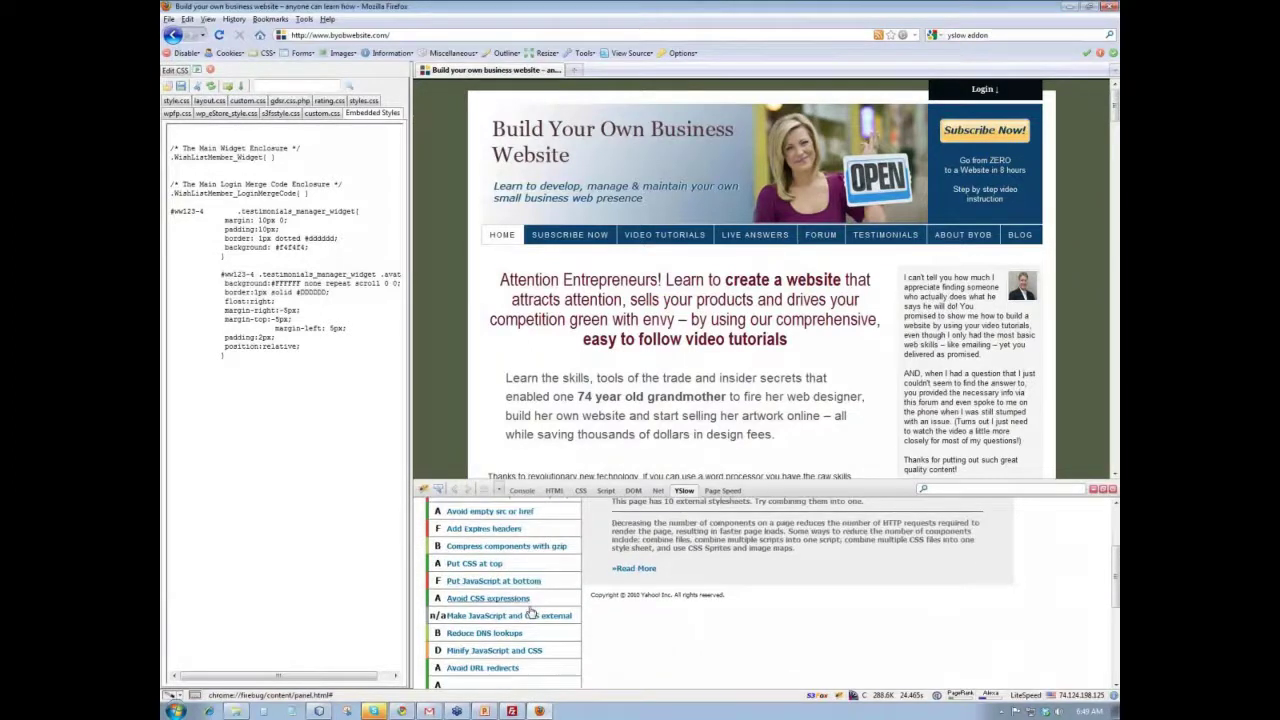
left_click(500, 634)
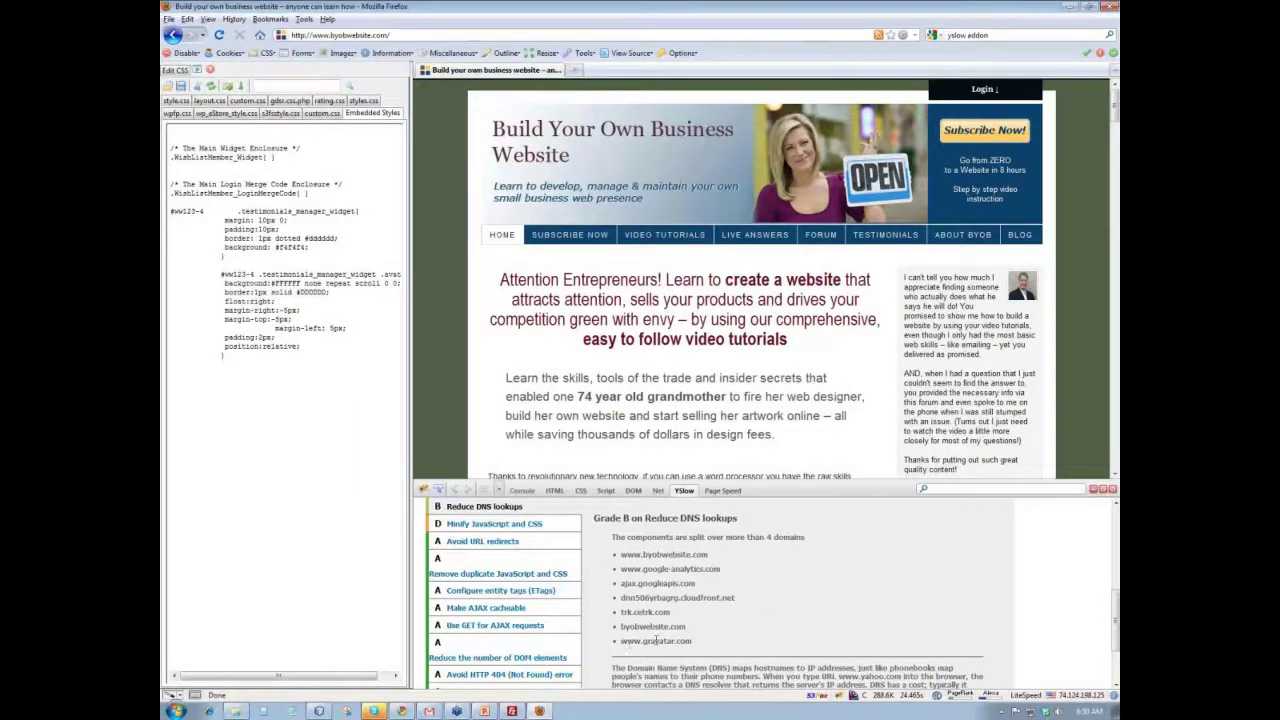
mouse_move(1115, 100)
left_mouse_down()
mouse_move(1115, 172)
mouse_move(1115, 98)
left_mouse_up()
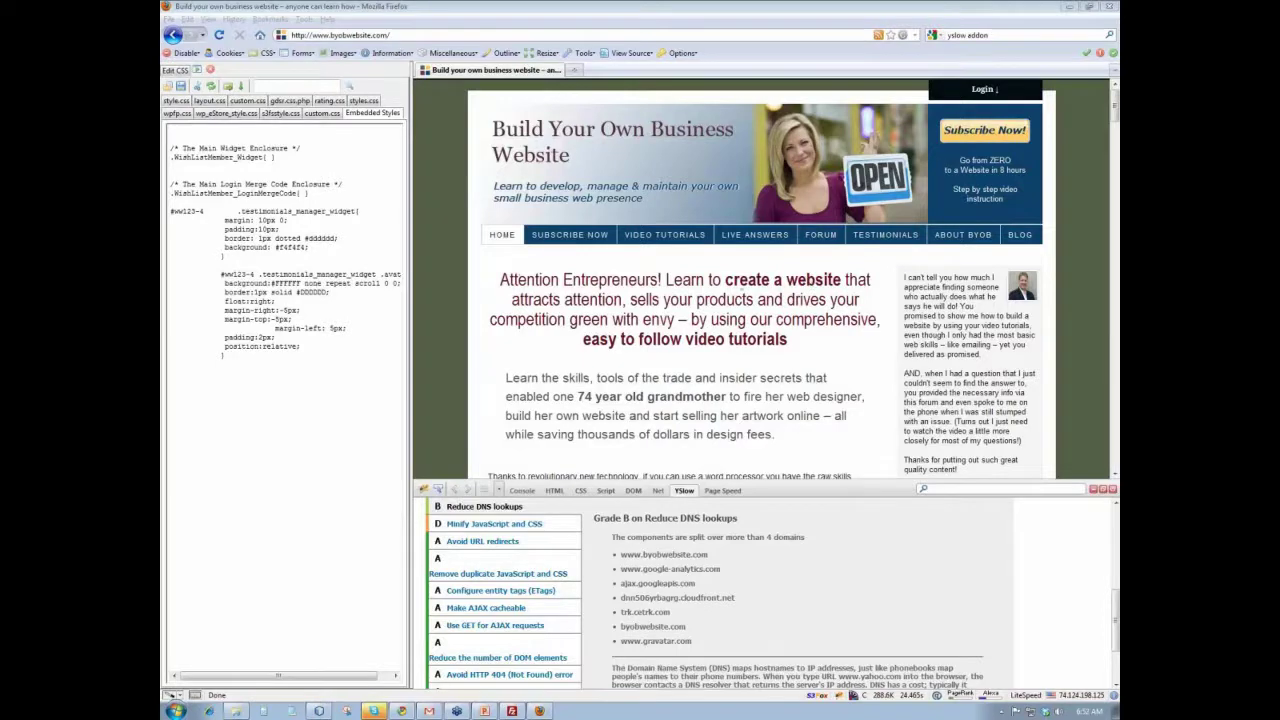
left_click(810, 281)
scroll(741, 285, "down", 3)
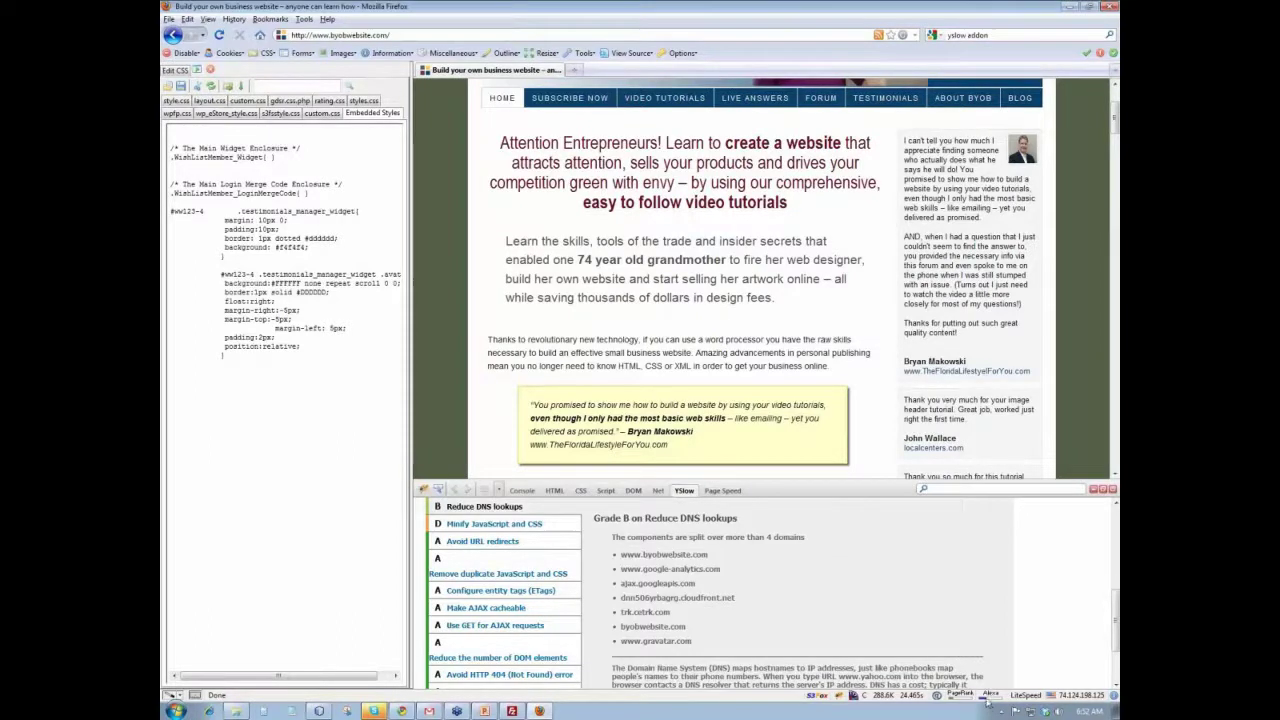
mouse_move(986, 702)
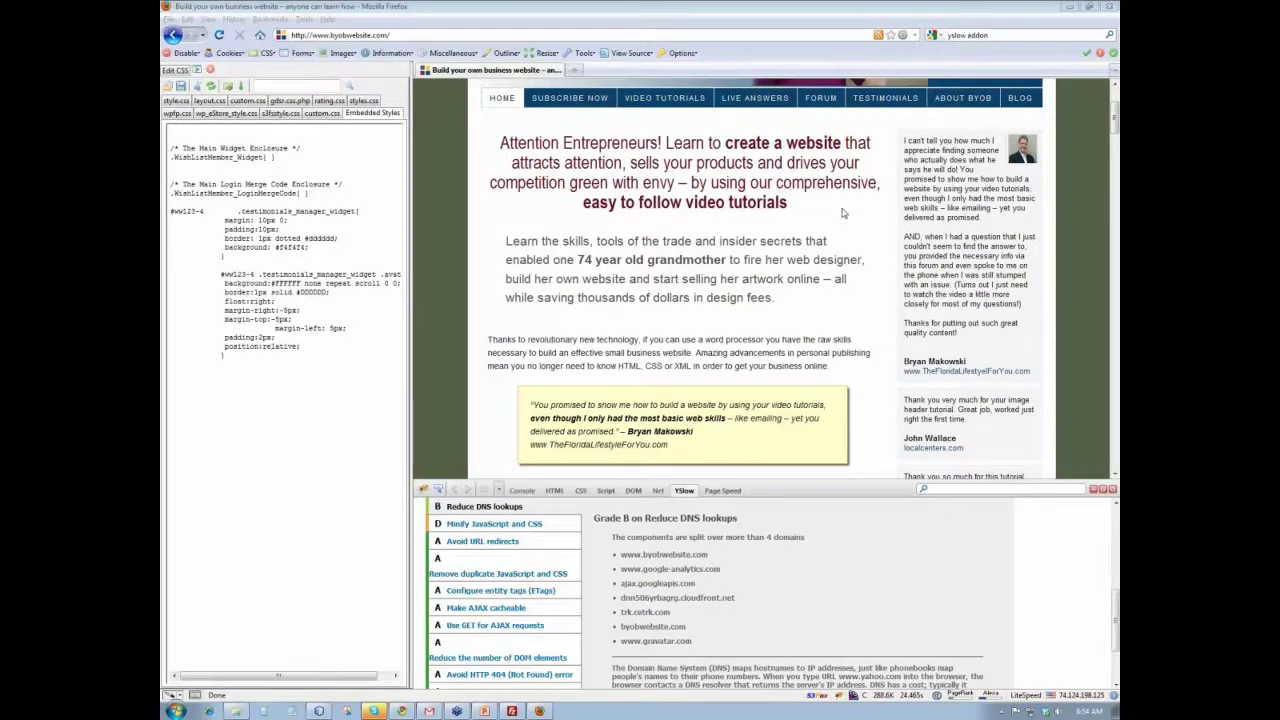
- Look through the home page's sales text and testimonials as far as the "Harness the world's leading web software" section
left_click(873, 258)
scroll(840, 250, "down", 2)
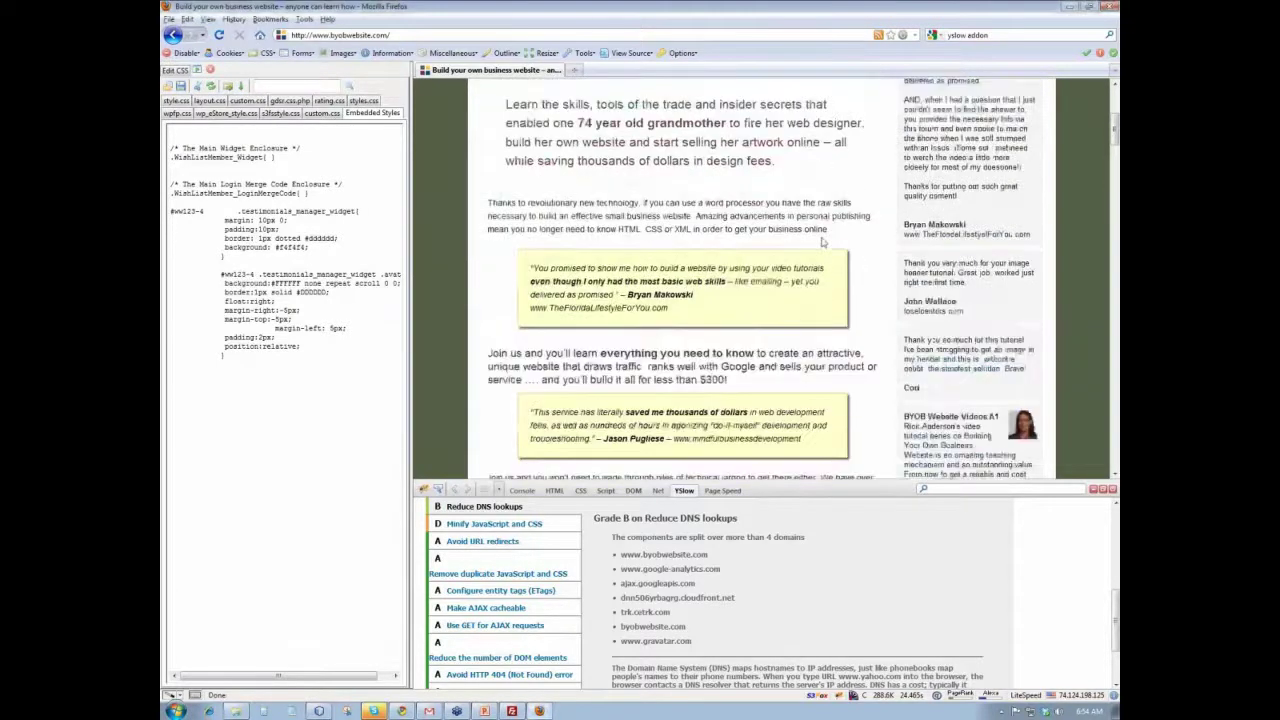
scroll(822, 242, "up", 1)
scroll(822, 242, "up", 1)
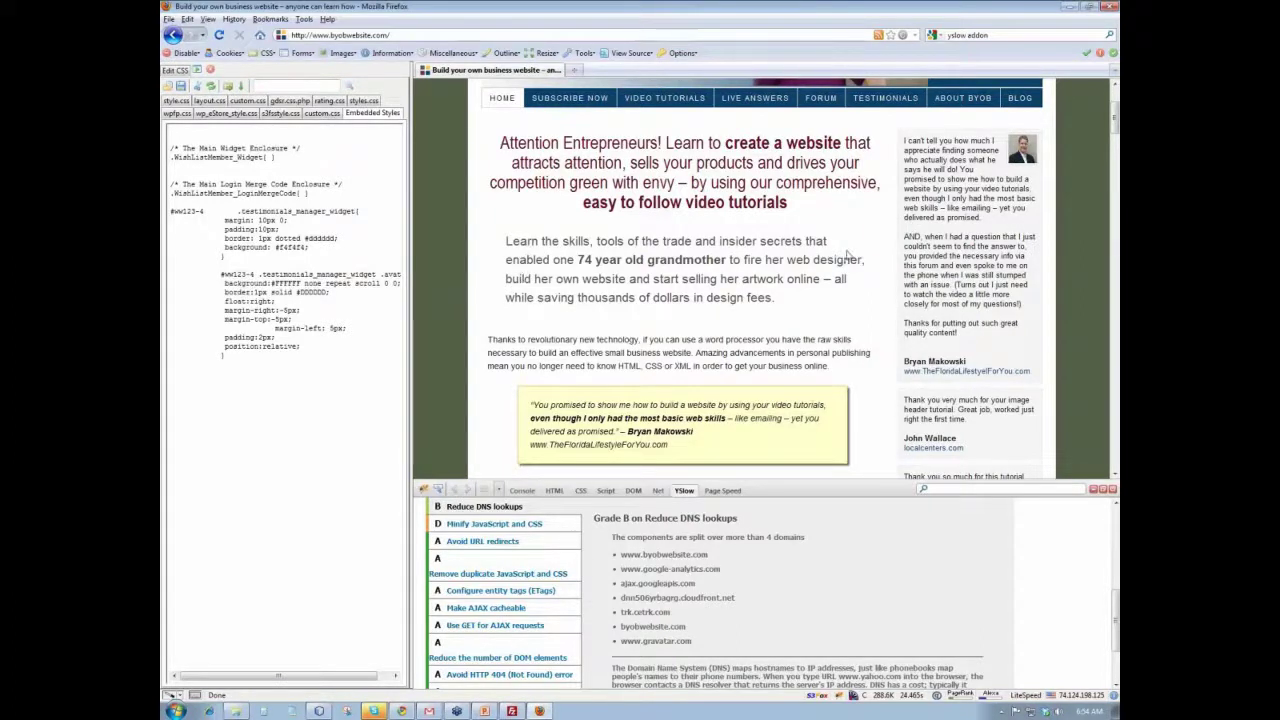
scroll(886, 274, "down", 1)
scroll(886, 274, "down", 3)
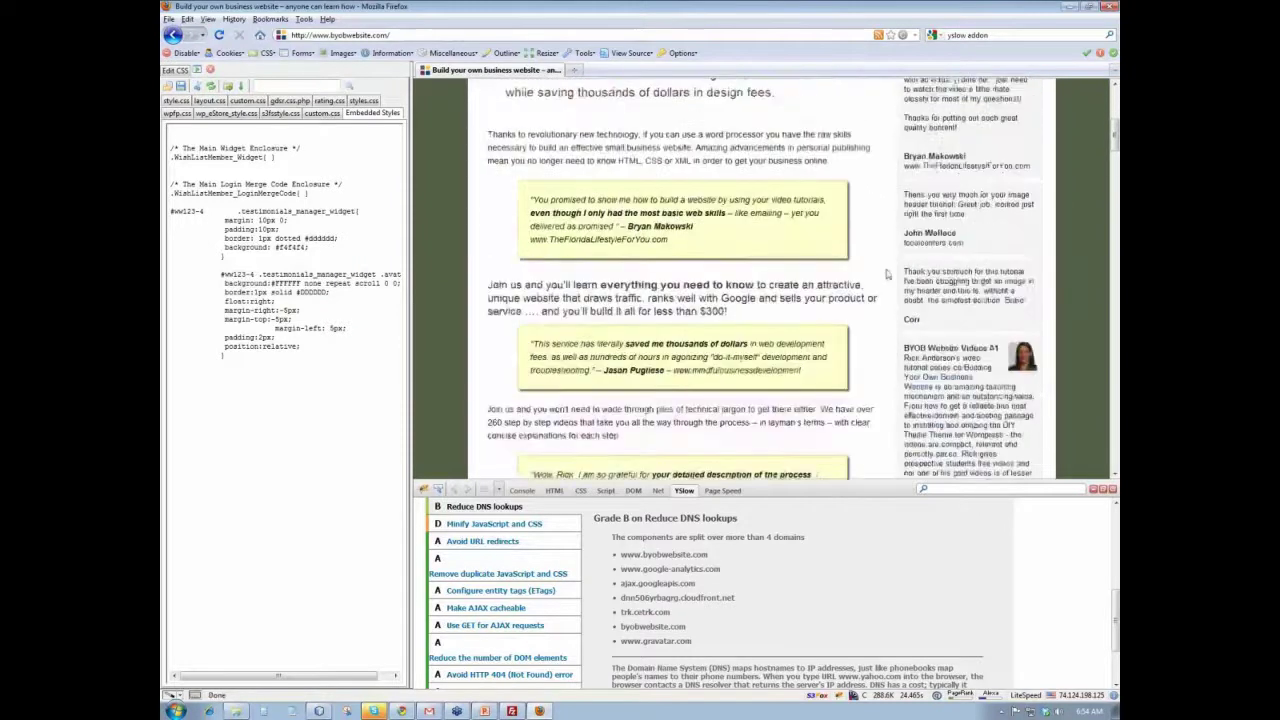
scroll(886, 274, "down", 4)
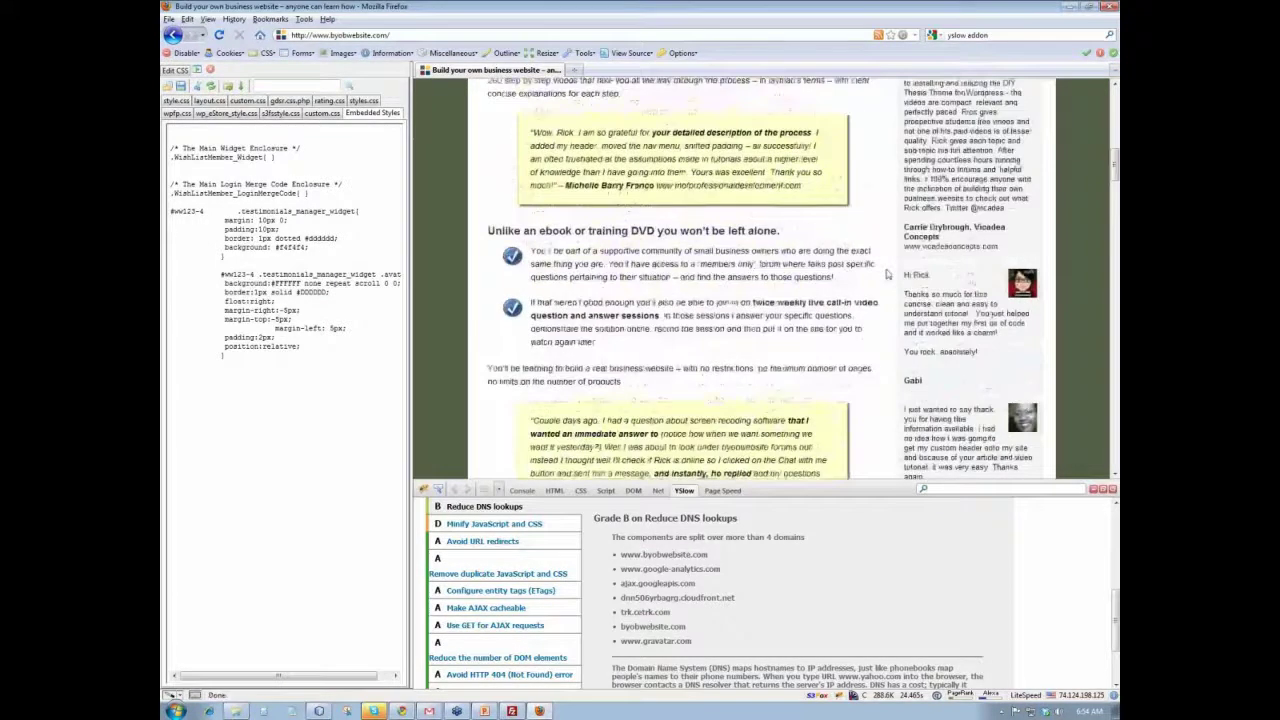
scroll(886, 274, "down", 2)
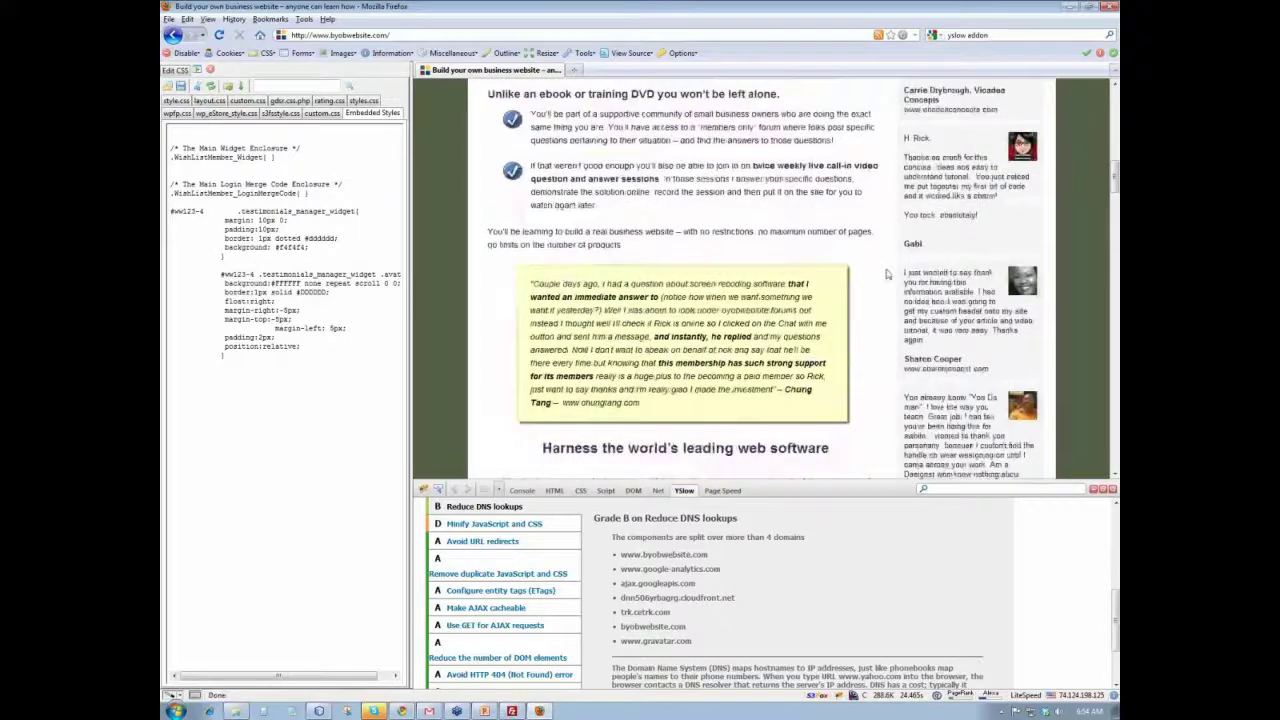
scroll(886, 274, "down", 1)
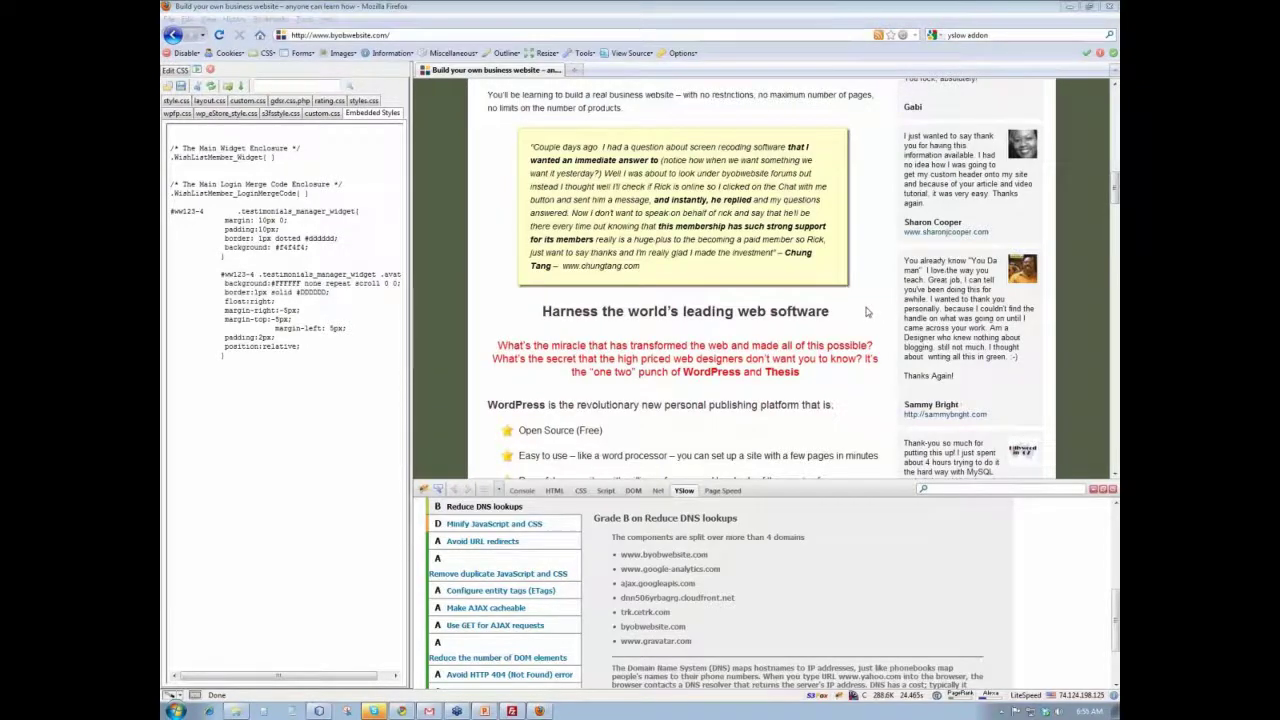
scroll(870, 308, "up", 3)
scroll(872, 305, "up", 8)
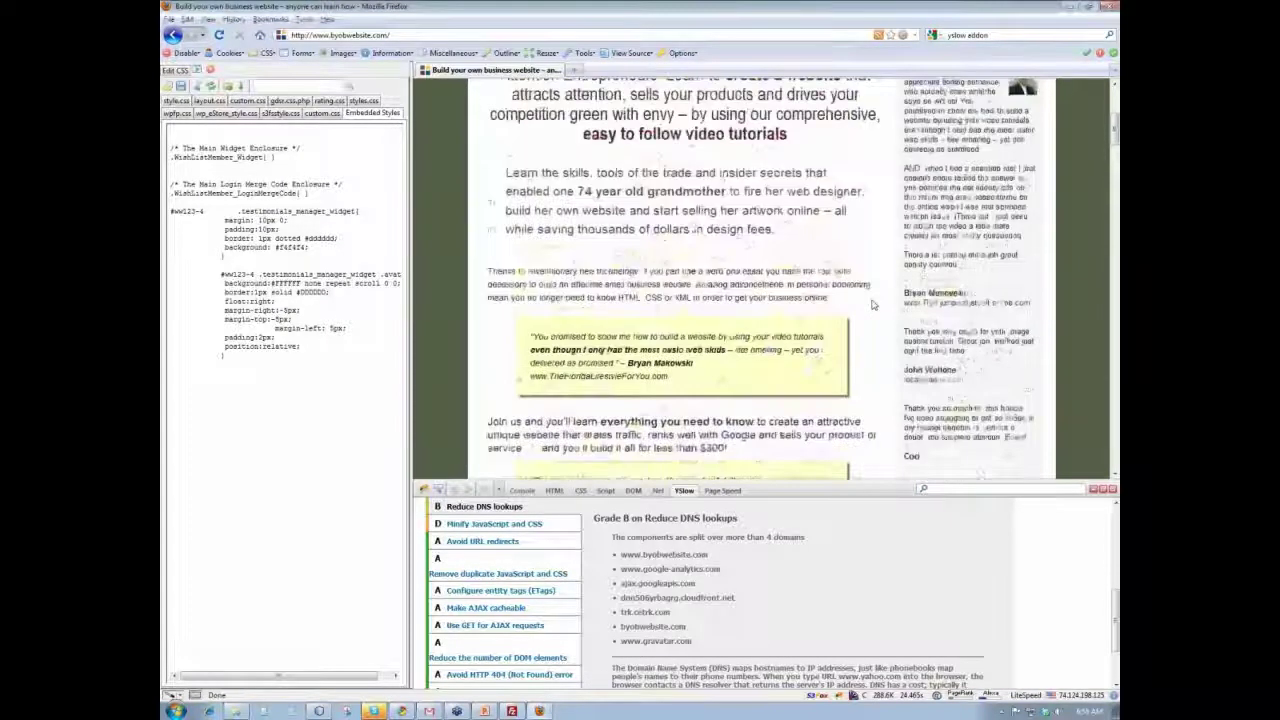